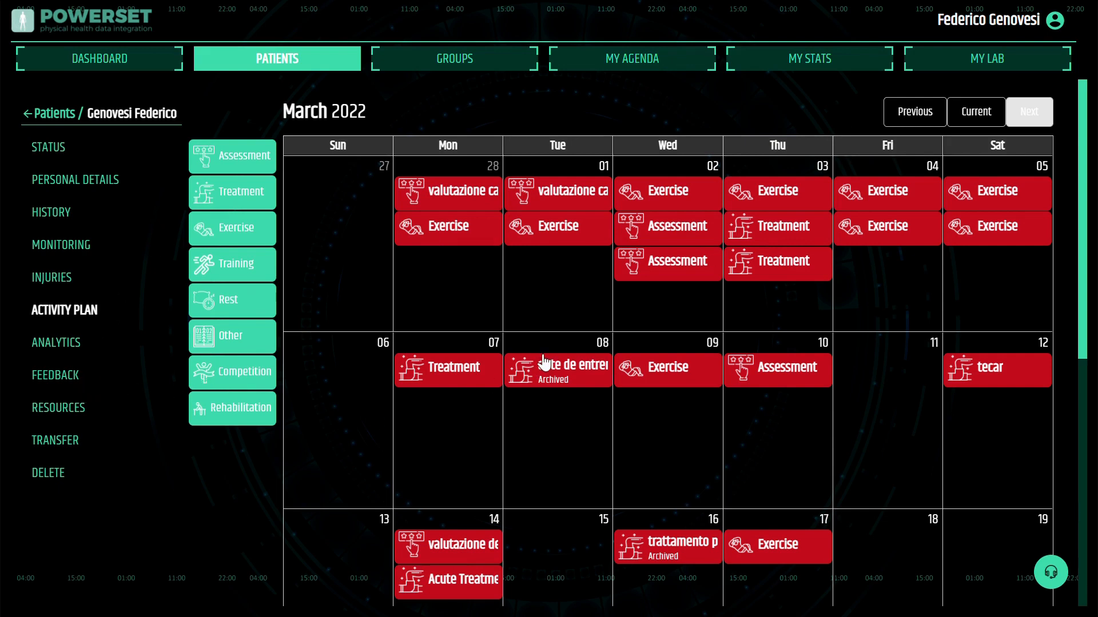
{"action": "scroll", "coordinate": [543, 362], "scroll_direction": "down", "scroll_amount": 1}
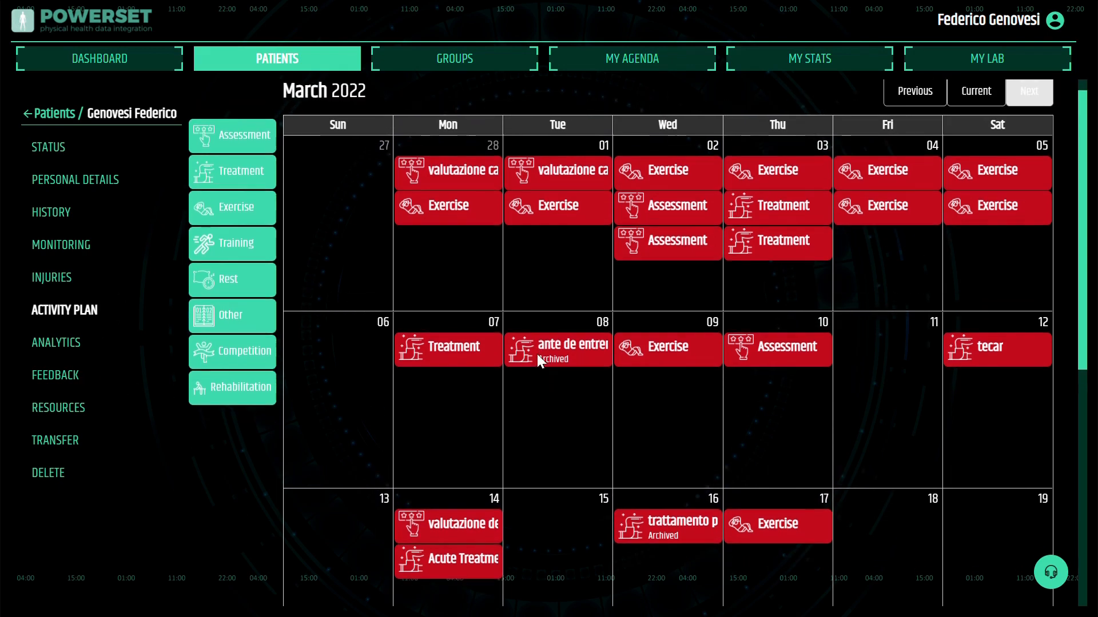
{"action": "scroll", "coordinate": [540, 359], "scroll_direction": "up", "scroll_amount": 1}
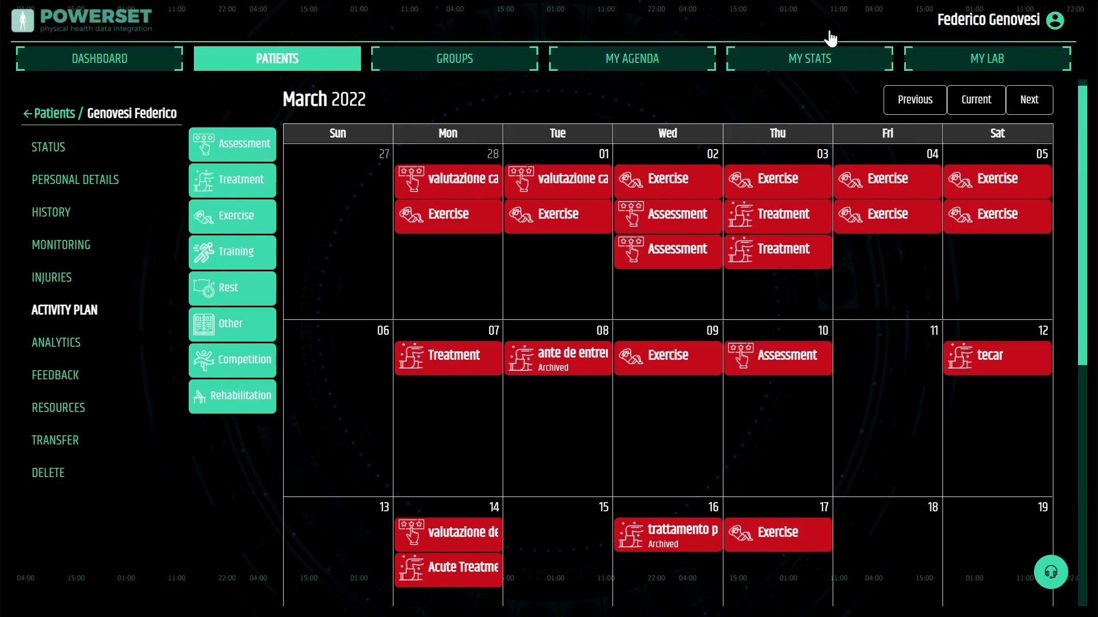
Start a new assessment template in MyLab and name it patellar tendinopathy assessment
{"action": "left_click", "coordinate": [985, 62]}
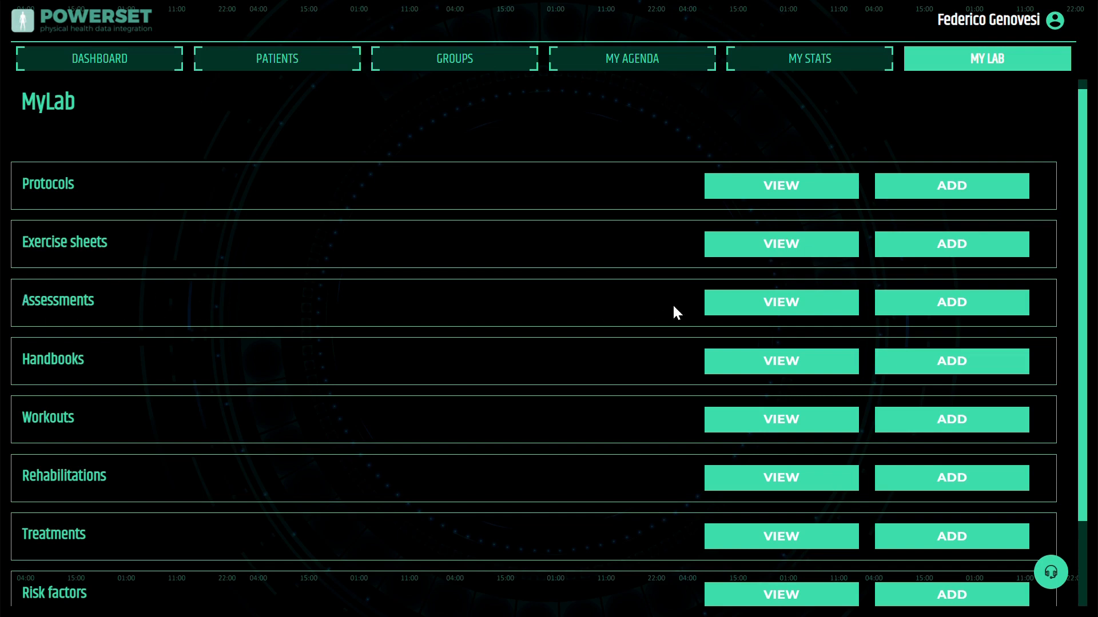
{"action": "left_click", "coordinate": [952, 308]}
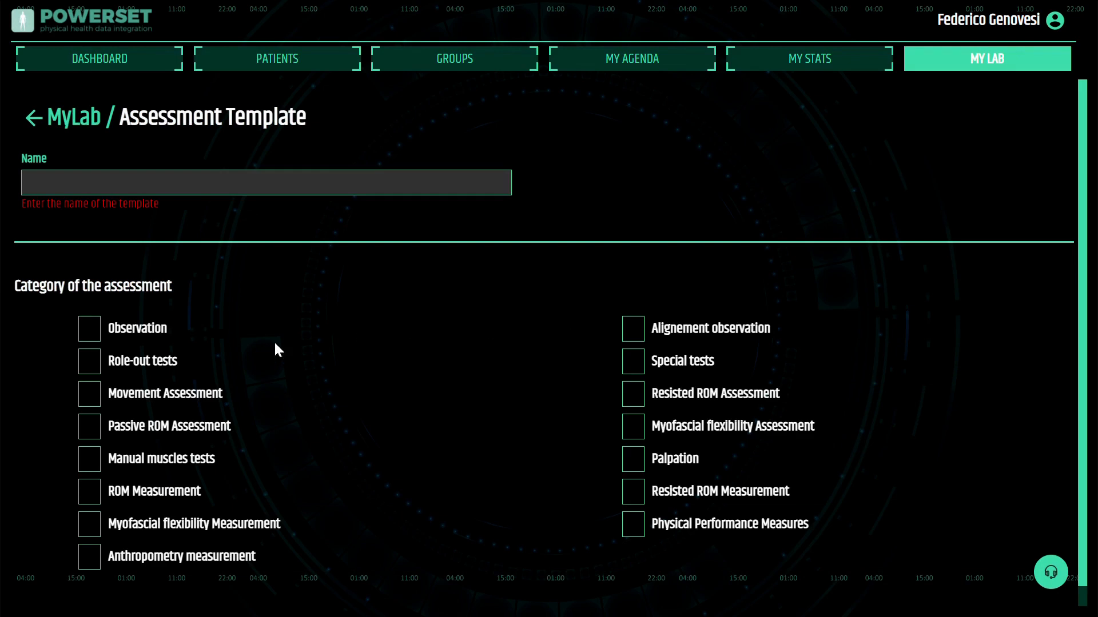
{"action": "left_click", "coordinate": [75, 189]}
{"action": "type", "text": "pa"}
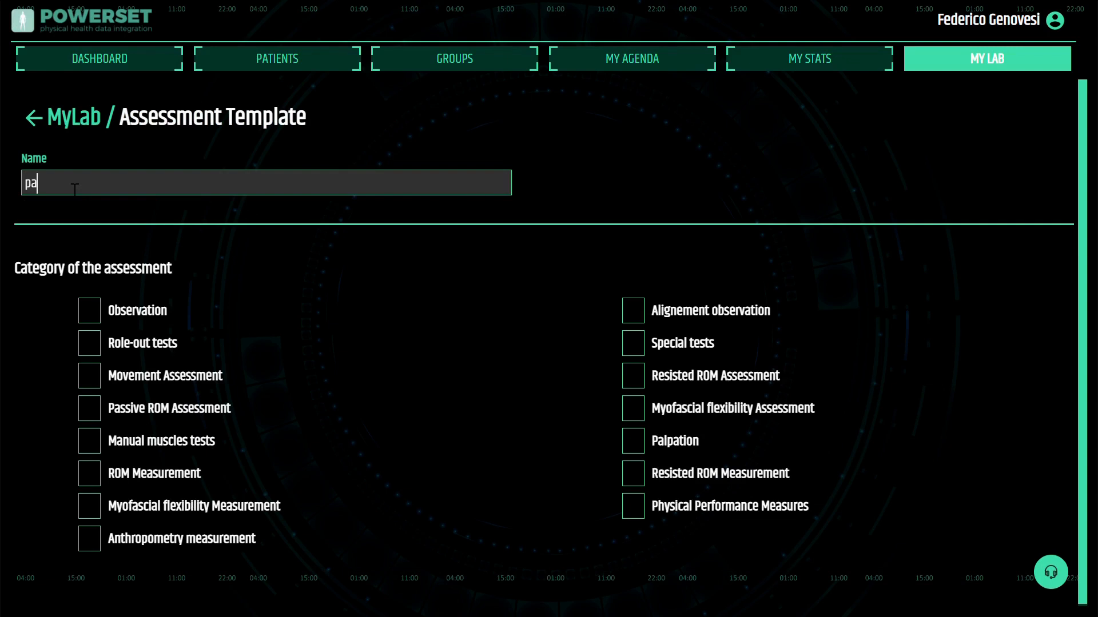
{"action": "type", "text": "tellar tendinopath"}
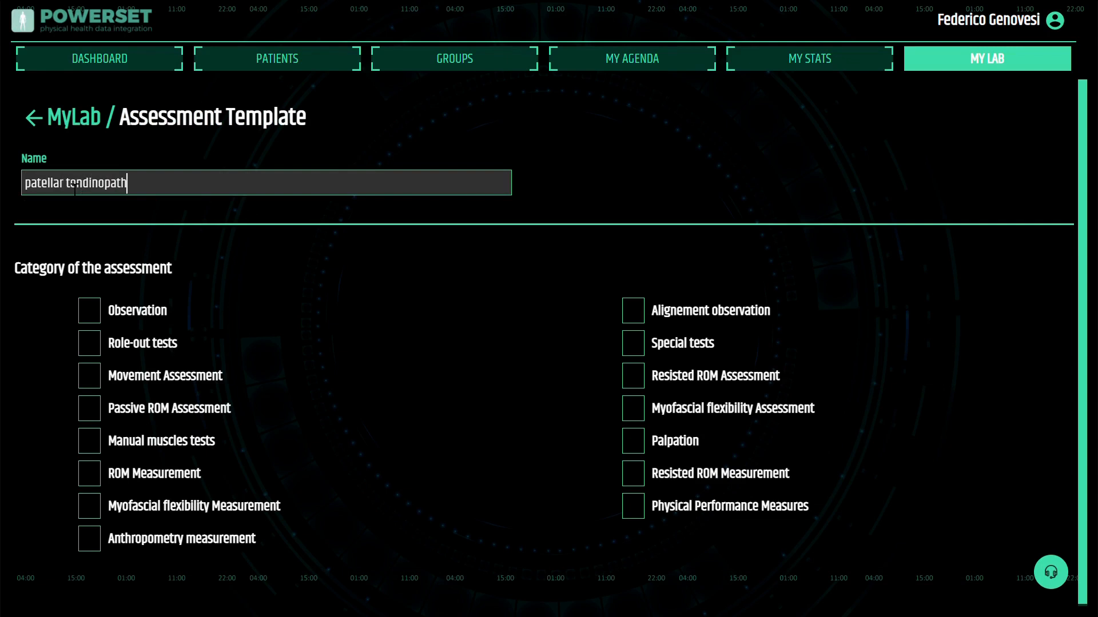
{"action": "type", "text": "y assessment"}
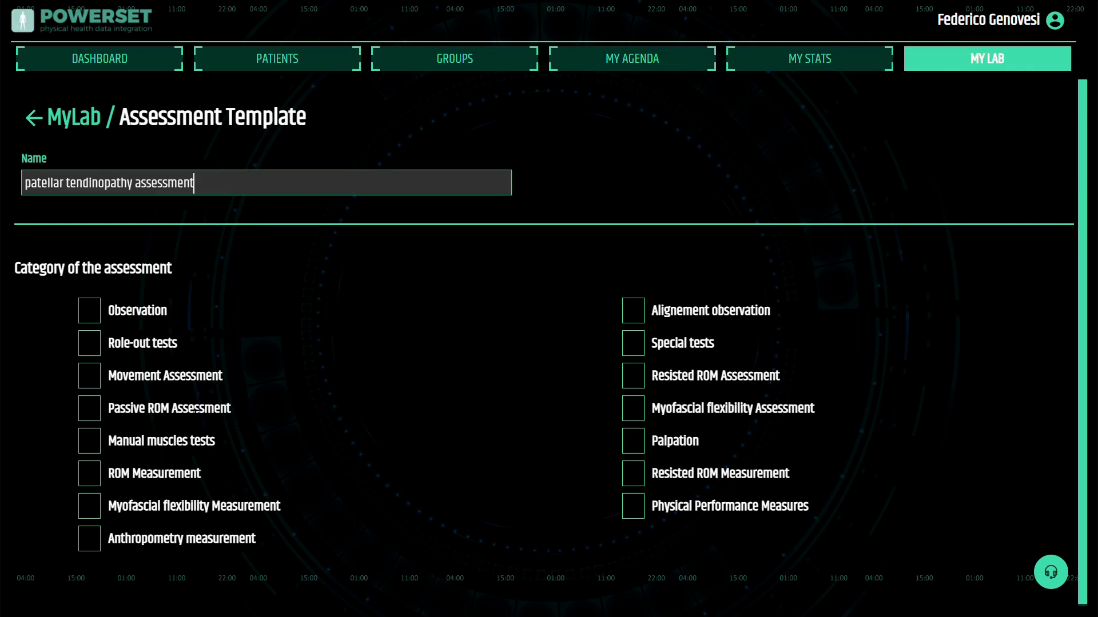
Enable the Passive ROM Assessment category, filter its elements by knee and select Knee joint decompression (L)
{"action": "left_click", "coordinate": [100, 417]}
{"action": "scroll", "coordinate": [217, 435], "scroll_direction": "down", "scroll_amount": 2}
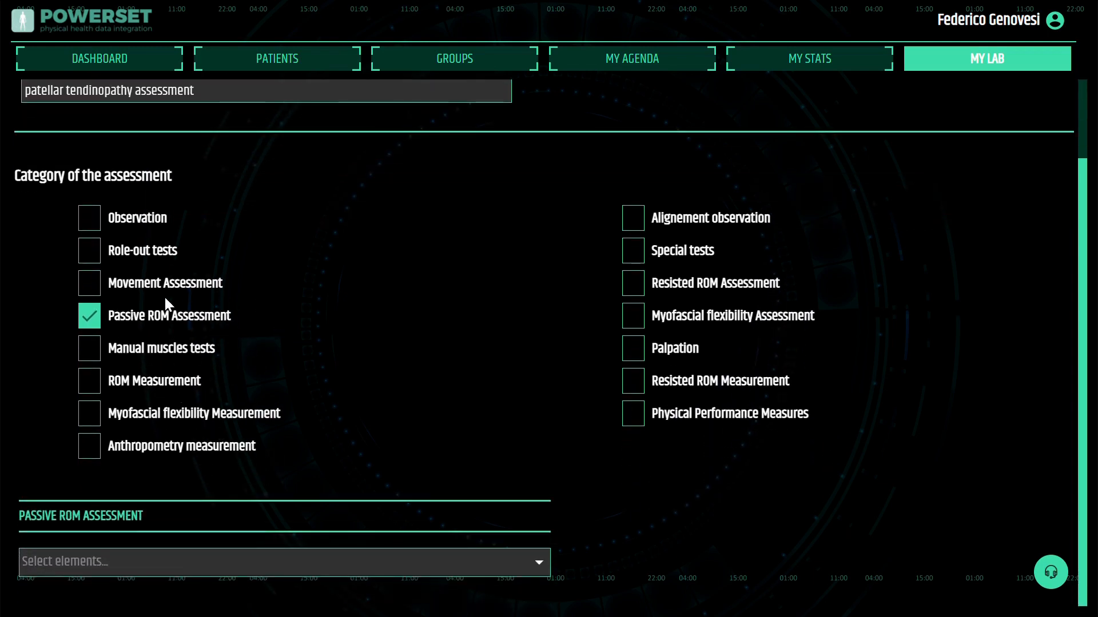
{"action": "left_click", "coordinate": [106, 571]}
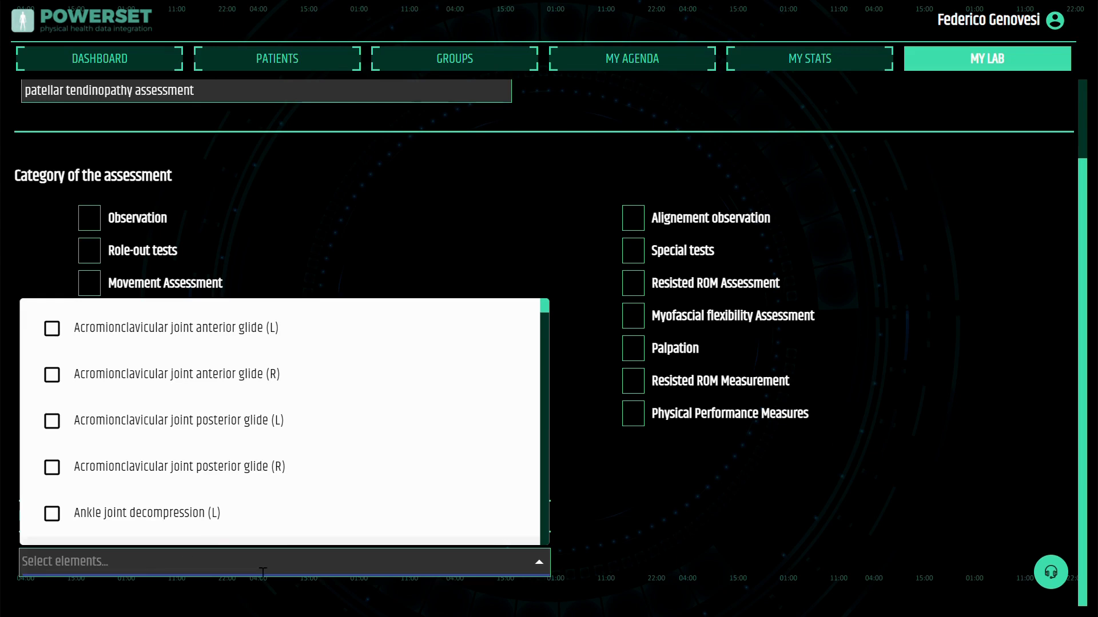
{"action": "type", "text": "knee"}
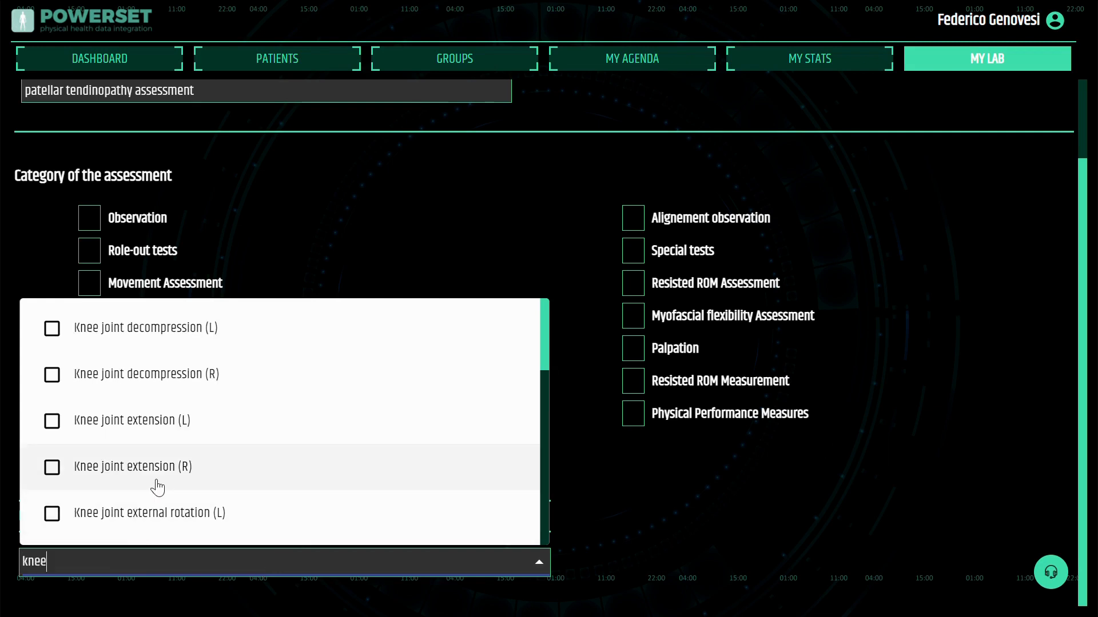
{"action": "scroll", "coordinate": [158, 488], "scroll_direction": "down", "scroll_amount": 5}
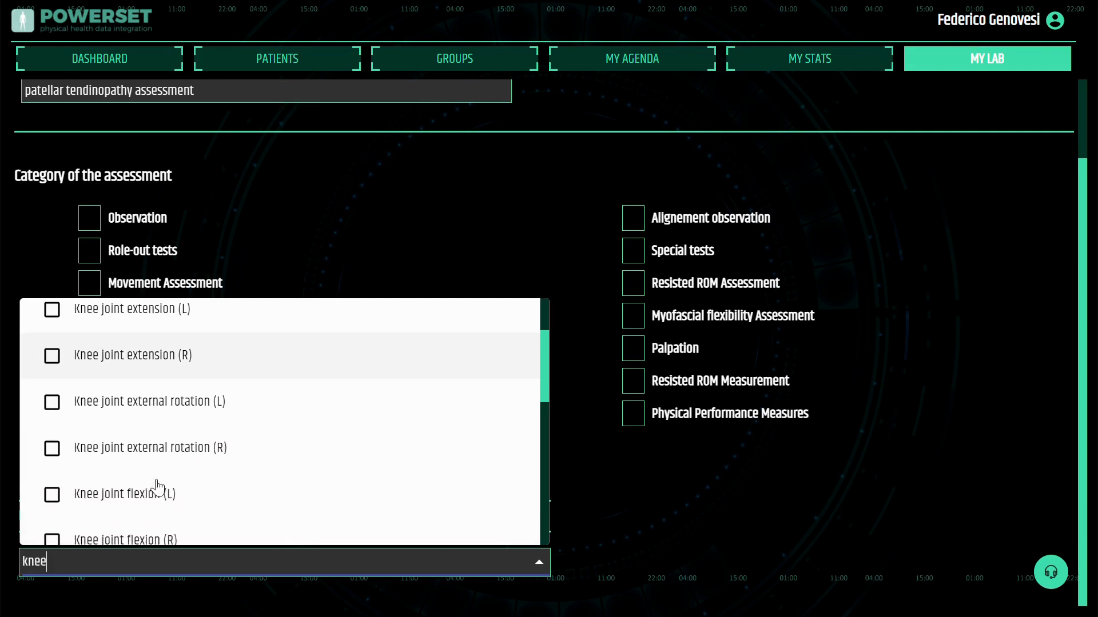
{"action": "scroll", "coordinate": [157, 488], "scroll_direction": "down", "scroll_amount": 4}
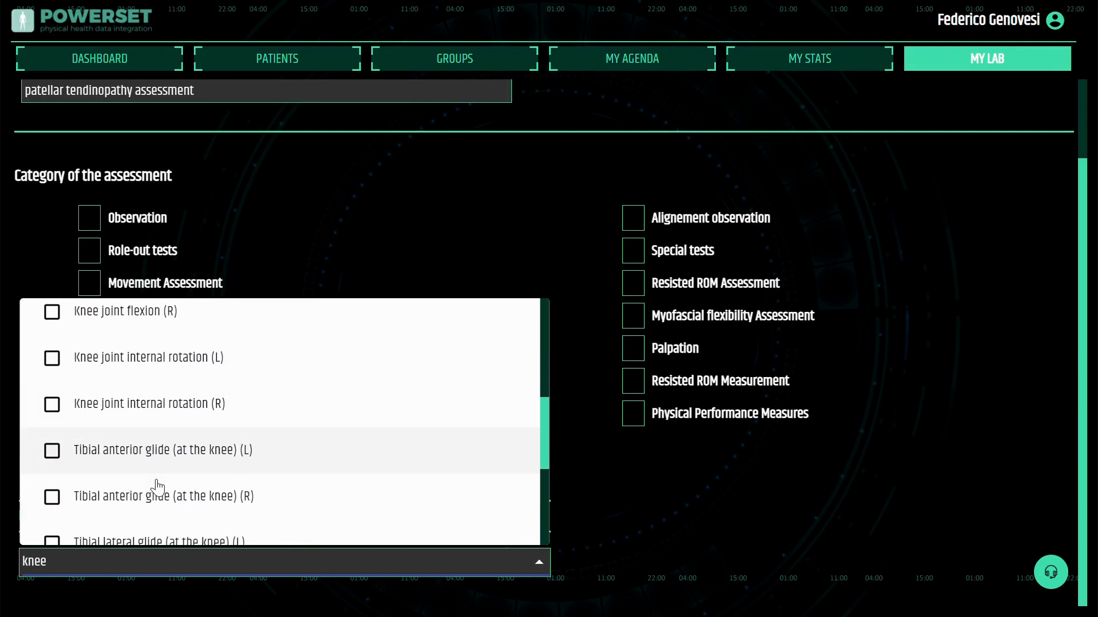
{"action": "scroll", "coordinate": [158, 487], "scroll_direction": "up", "scroll_amount": 9}
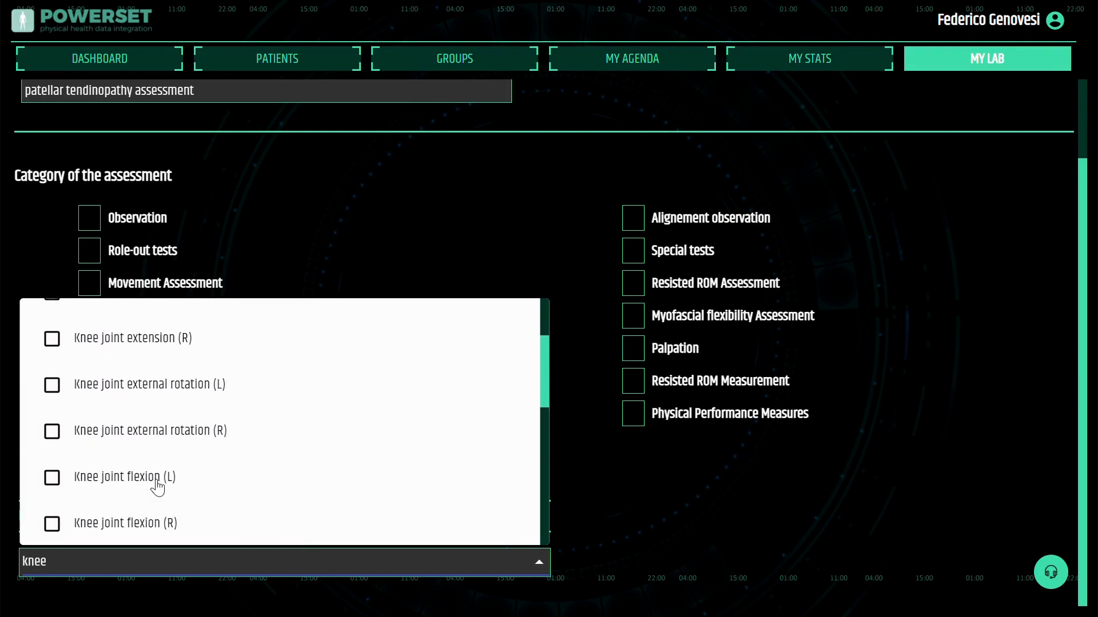
{"action": "left_click", "coordinate": [57, 335]}
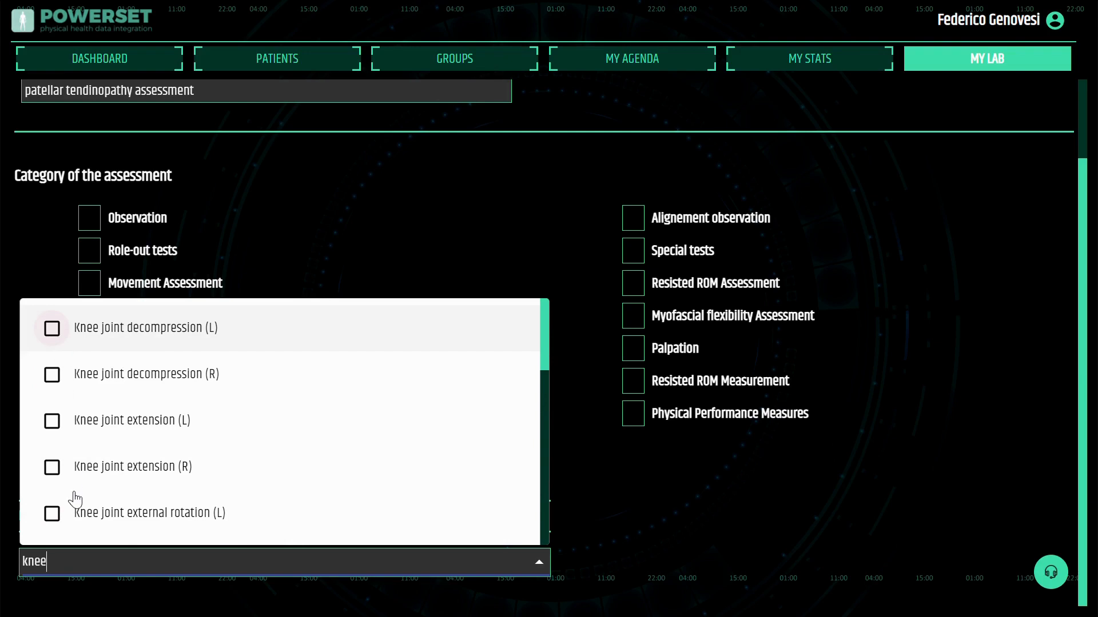
{"action": "scroll", "coordinate": [74, 494], "scroll_direction": "down", "scroll_amount": 1}
{"action": "scroll", "coordinate": [74, 499], "scroll_direction": "down", "scroll_amount": 2}
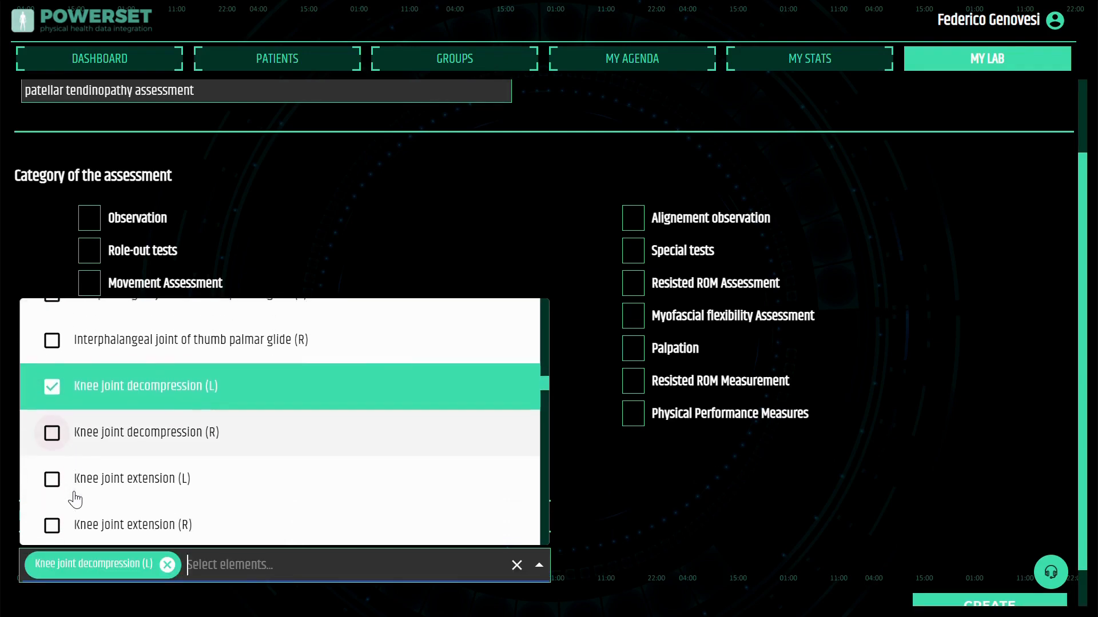
Add Knee joint decompression (R), Knee joint extension (L) and (R), and Knee joint flexion (L) and (R) to the Passive ROM elements
{"action": "left_click", "coordinate": [153, 428]}
{"action": "left_click", "coordinate": [72, 409]}
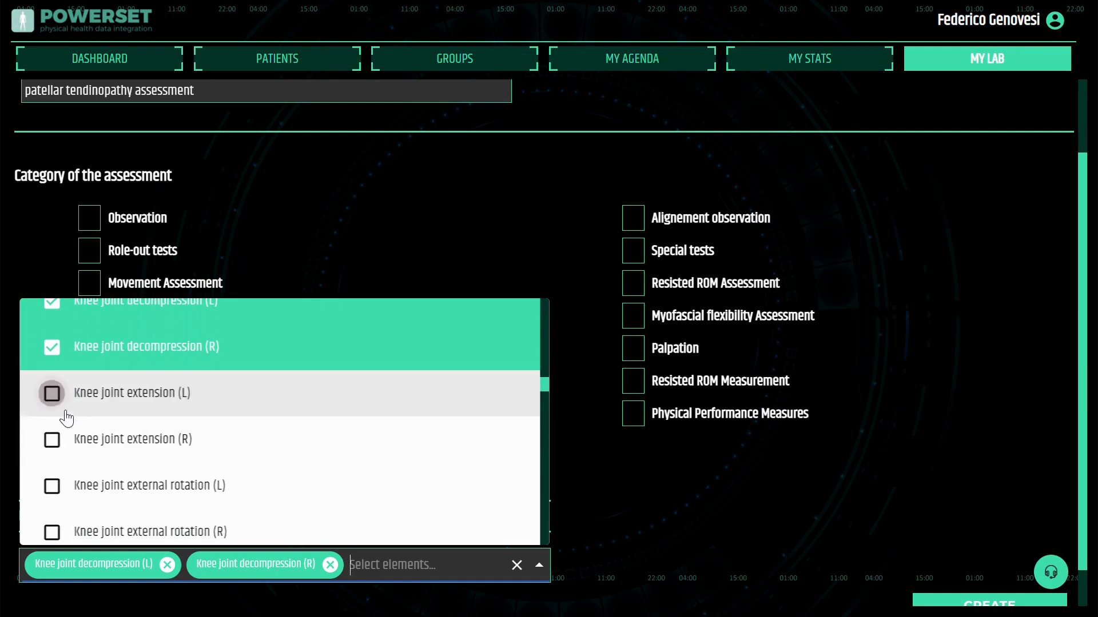
{"action": "left_click", "coordinate": [174, 440]}
{"action": "scroll", "coordinate": [171, 440], "scroll_direction": "down", "scroll_amount": 2}
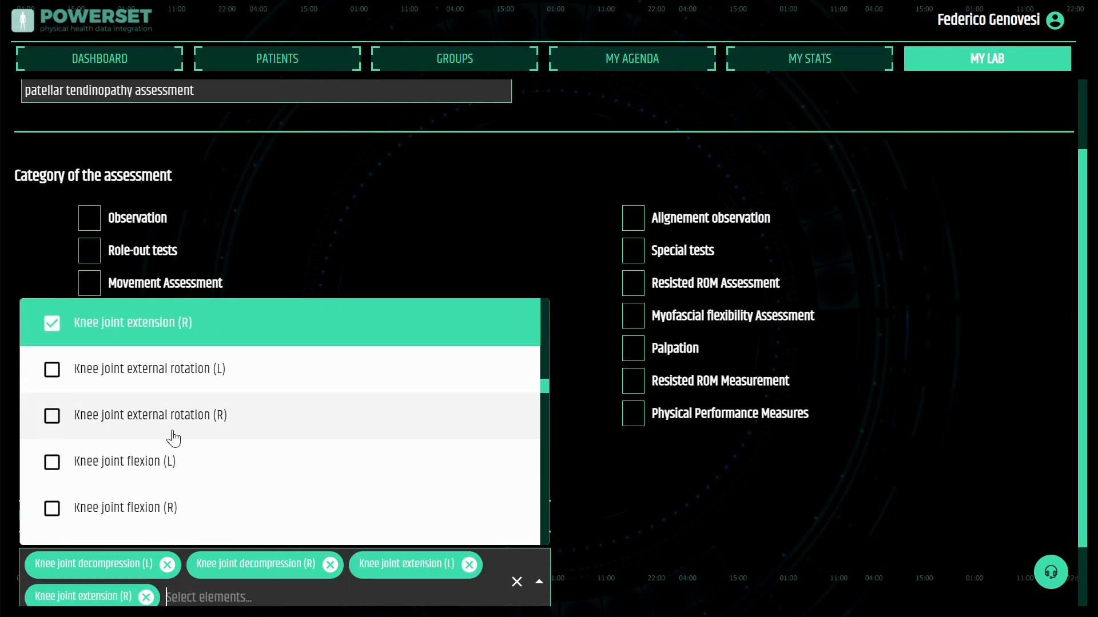
{"action": "left_click", "coordinate": [52, 417]}
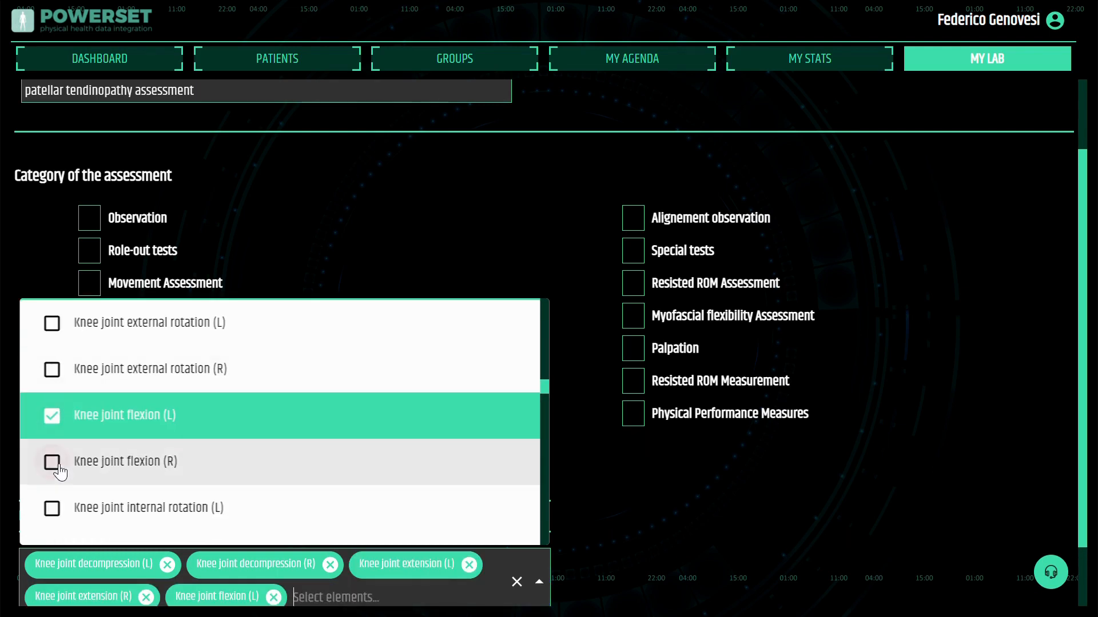
{"action": "left_click", "coordinate": [52, 462]}
{"action": "left_click", "coordinate": [492, 265]}
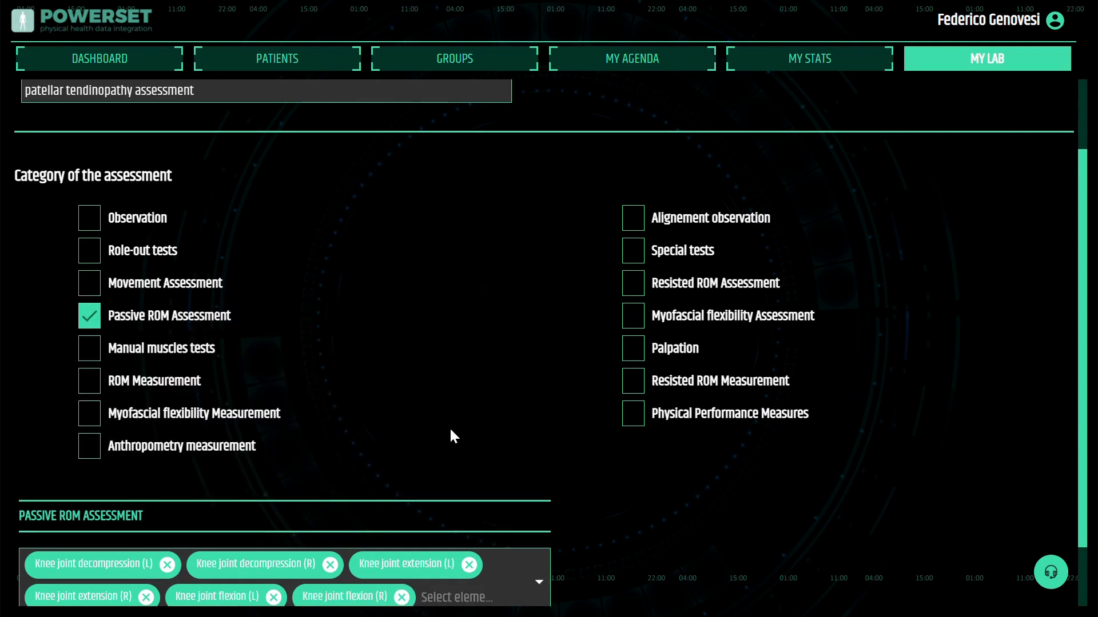
Enable Physical Performance Measures, search its elements for sebt and add Star Excursion Balance Test (SEBT) (anterior) (R)
{"action": "scroll", "coordinate": [523, 436], "scroll_direction": "down", "scroll_amount": 1}
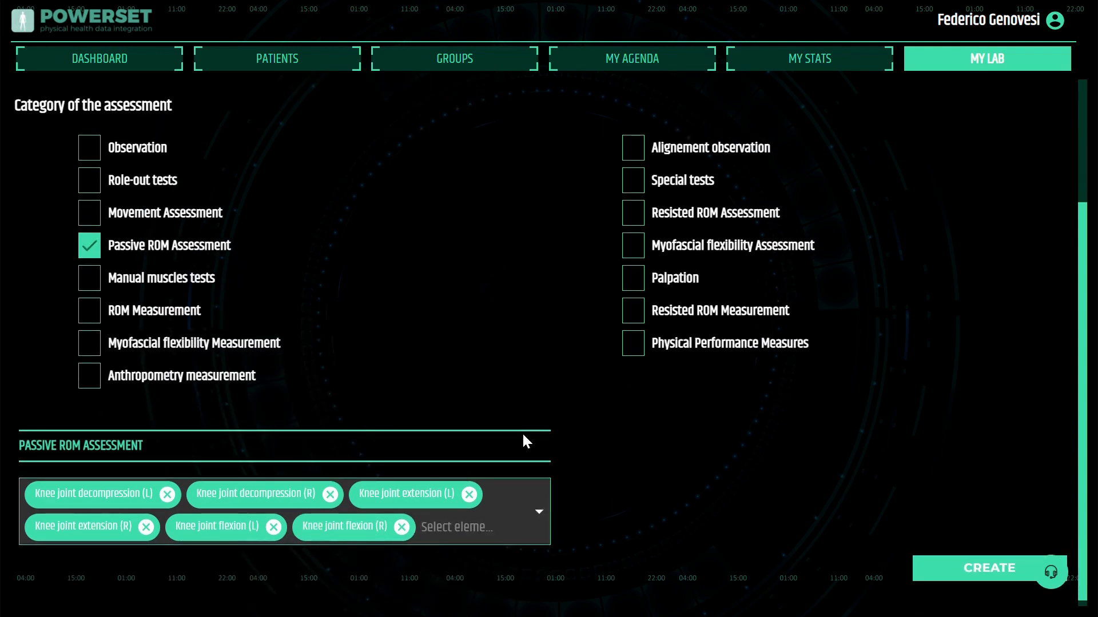
{"action": "left_click", "coordinate": [639, 348]}
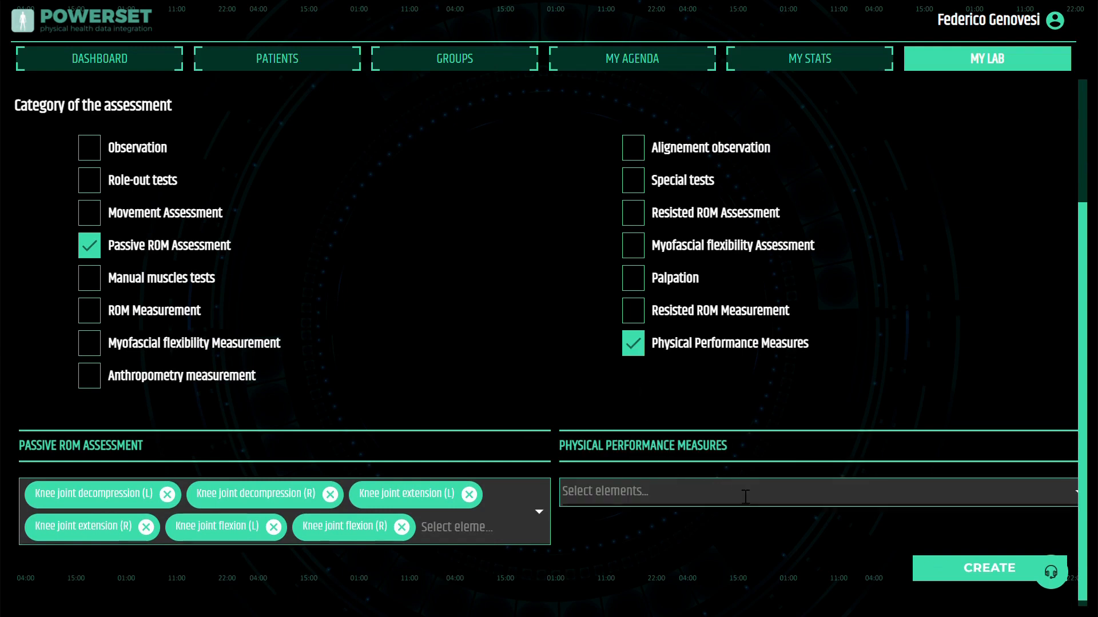
{"action": "left_click", "coordinate": [744, 500]}
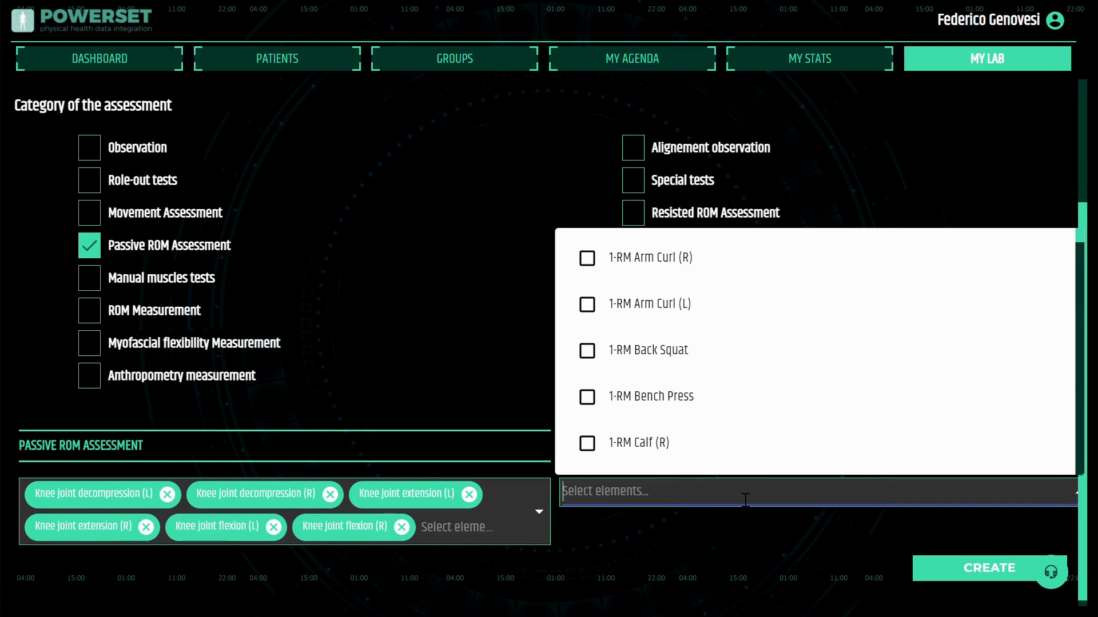
{"action": "type", "text": "sebt"}
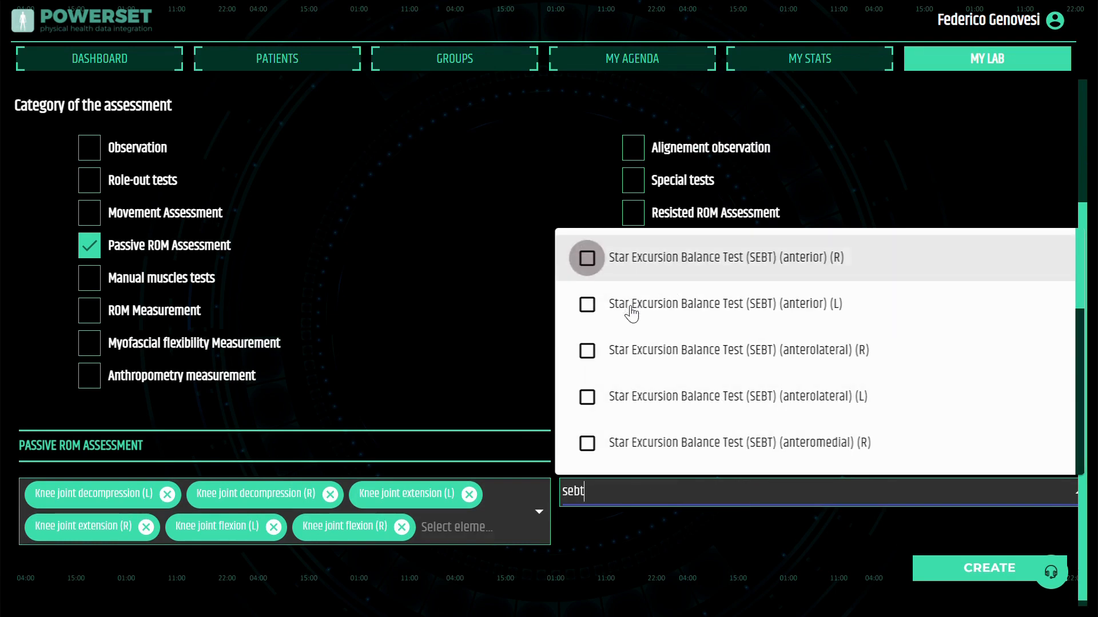
{"action": "key", "text": "Return"}
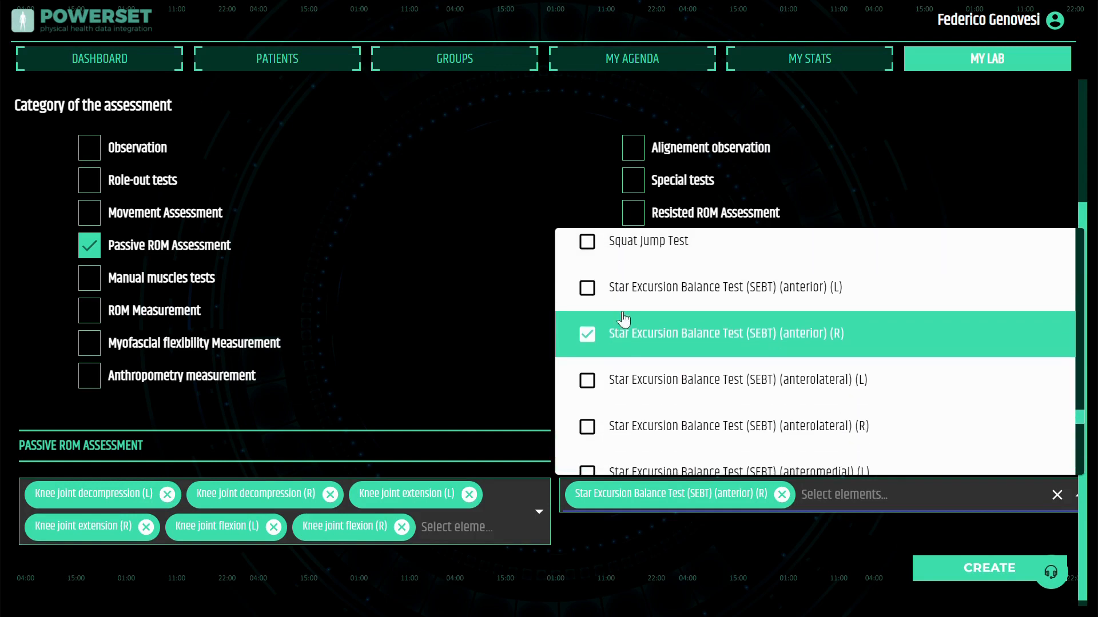
Add the SEBT anterior (L), anterolateral (L) and (R), and anteromedial (L) and (R) measures
{"action": "left_click", "coordinate": [595, 287]}
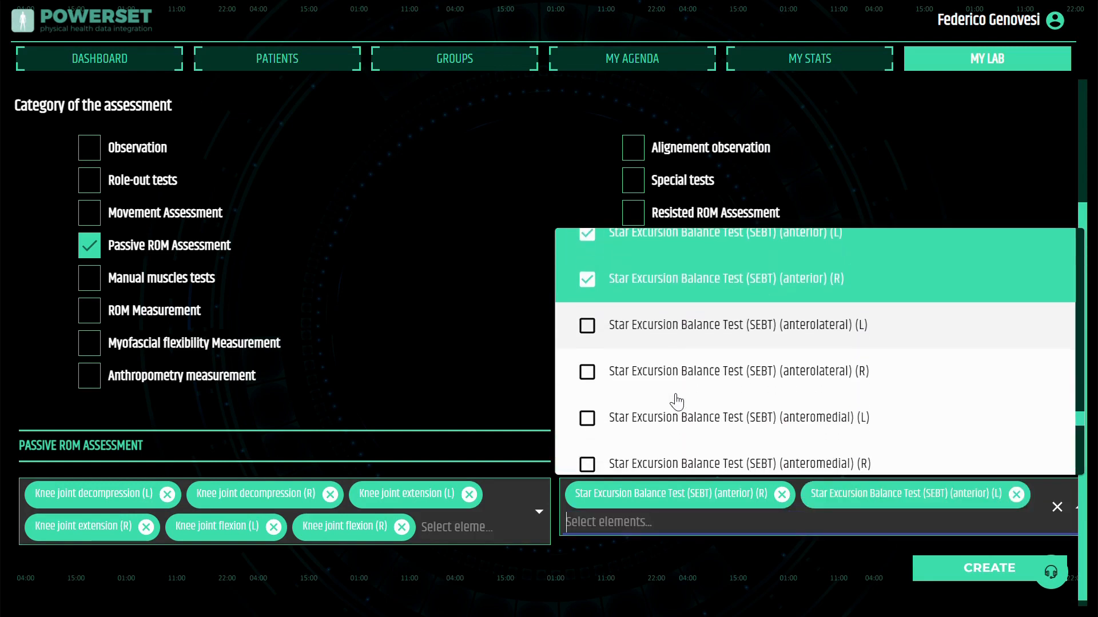
{"action": "left_click", "coordinate": [590, 330]}
{"action": "left_click", "coordinate": [587, 373]}
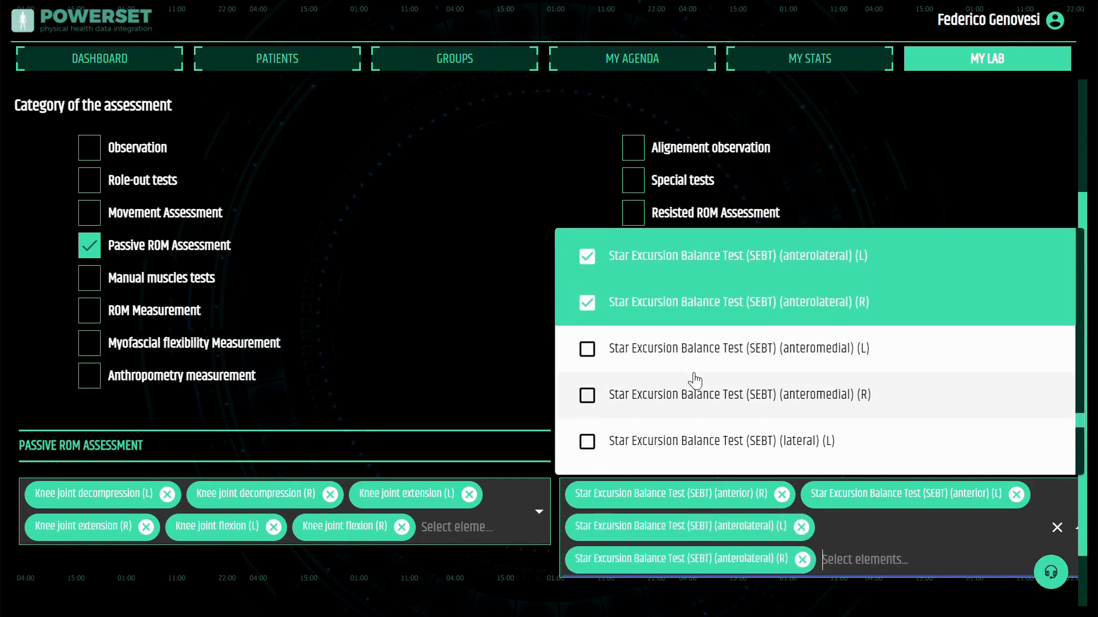
{"action": "left_click", "coordinate": [589, 350]}
{"action": "left_click", "coordinate": [691, 394]}
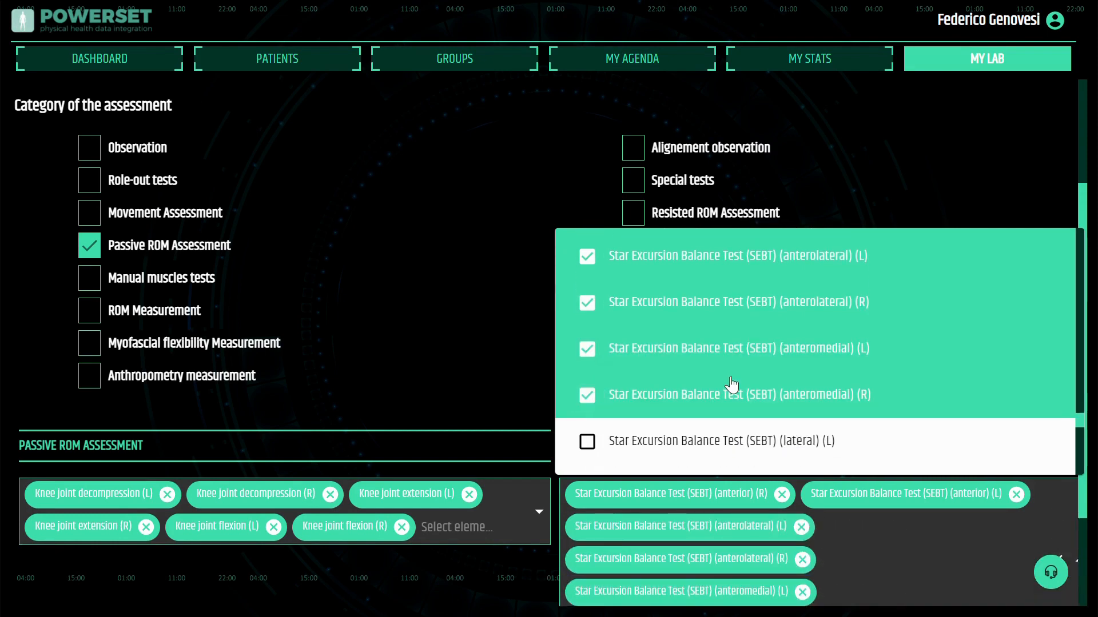
{"action": "left_click", "coordinate": [846, 177]}
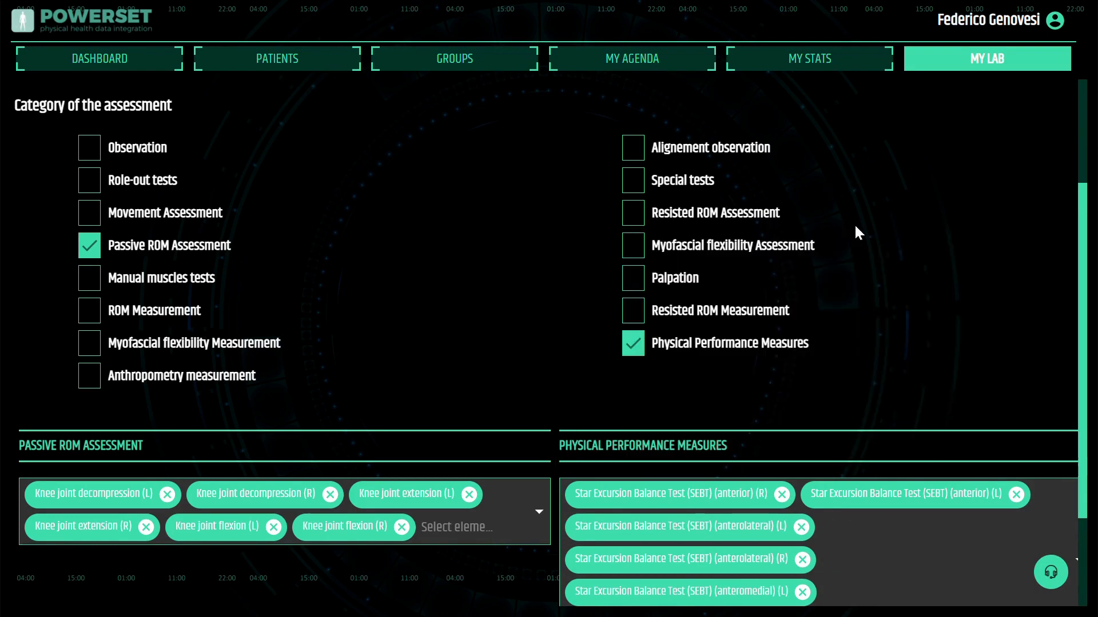
Create the assessment template
{"action": "scroll", "coordinate": [858, 256], "scroll_direction": "down", "scroll_amount": 3}
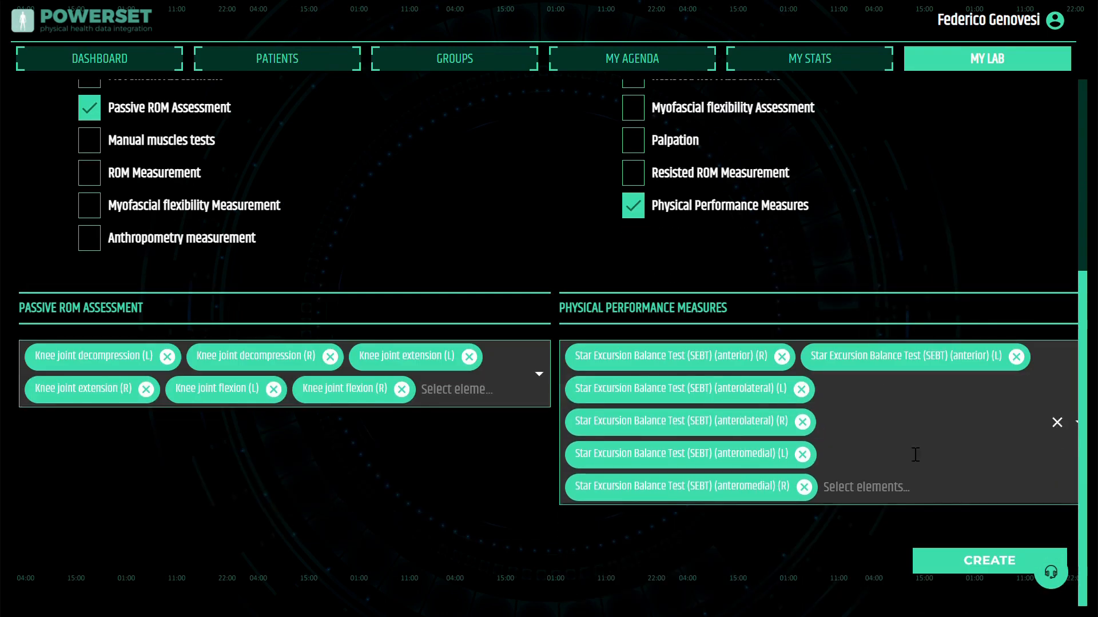
{"action": "left_click", "coordinate": [994, 569]}
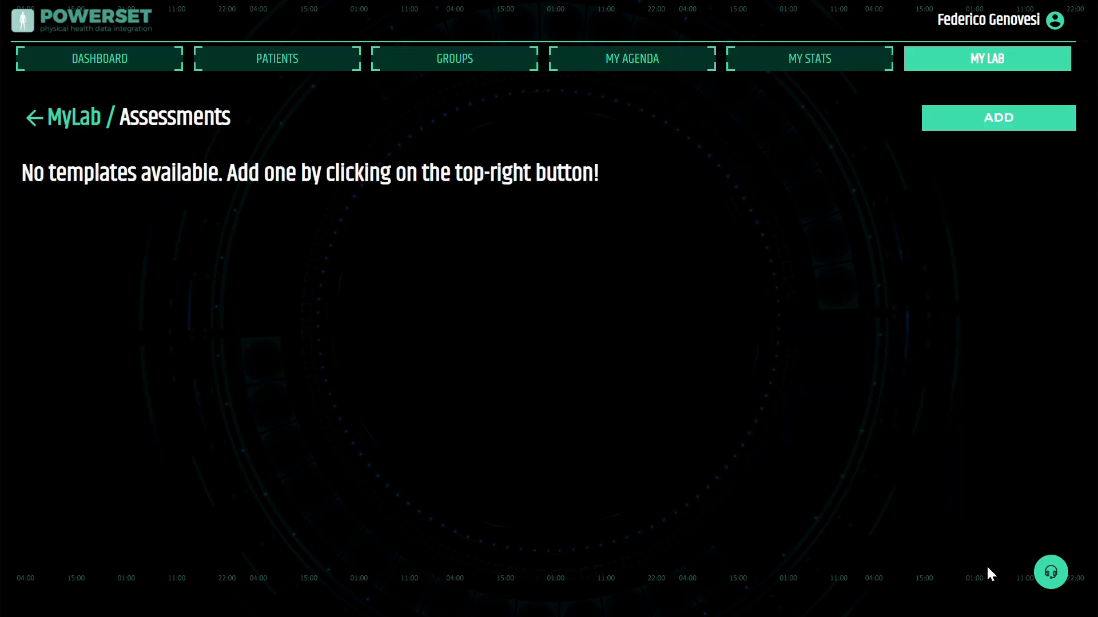
Open the patellar tendinopathy assessment template from the assessments list to review its elements
{"action": "scroll", "coordinate": [336, 416], "scroll_direction": "down", "scroll_amount": 8}
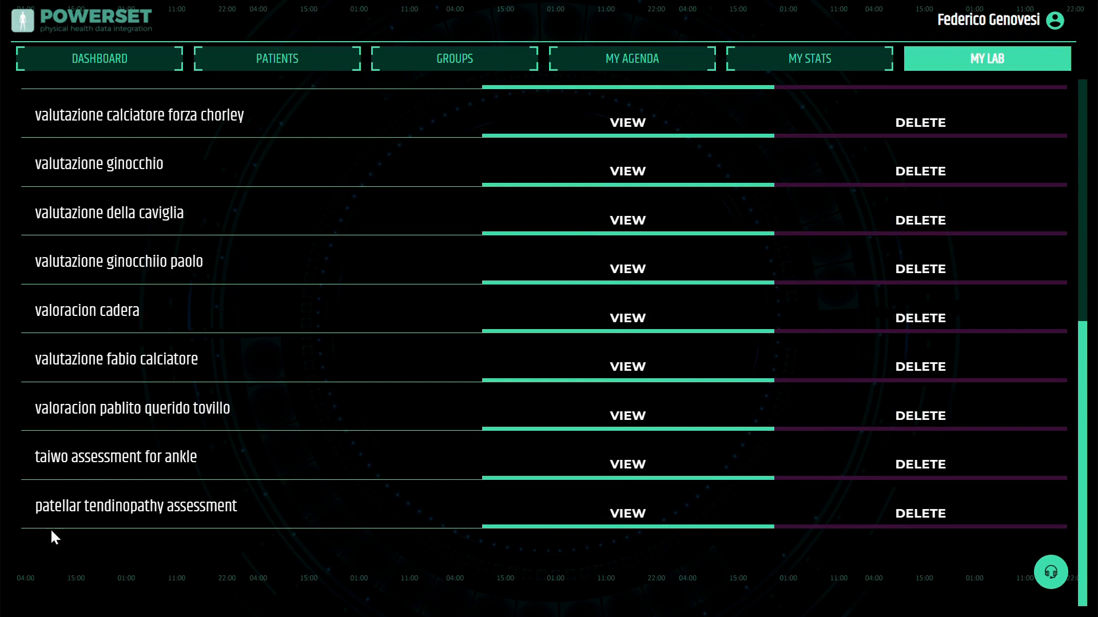
{"action": "left_click", "coordinate": [609, 517]}
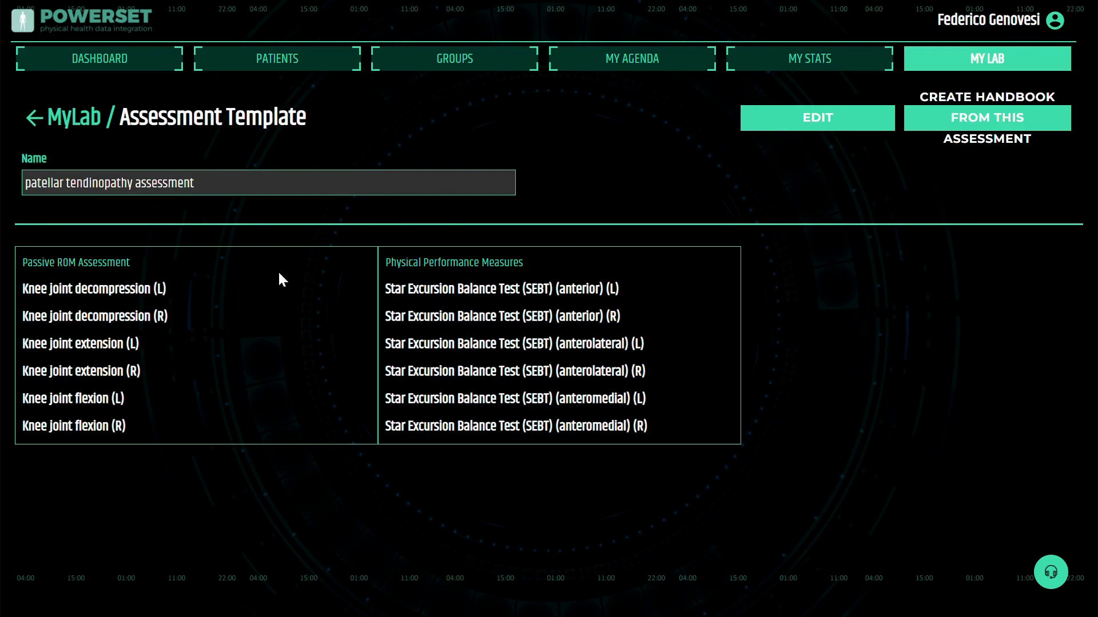
Open the first patient's activity plan calendar
{"action": "left_click", "coordinate": [282, 60]}
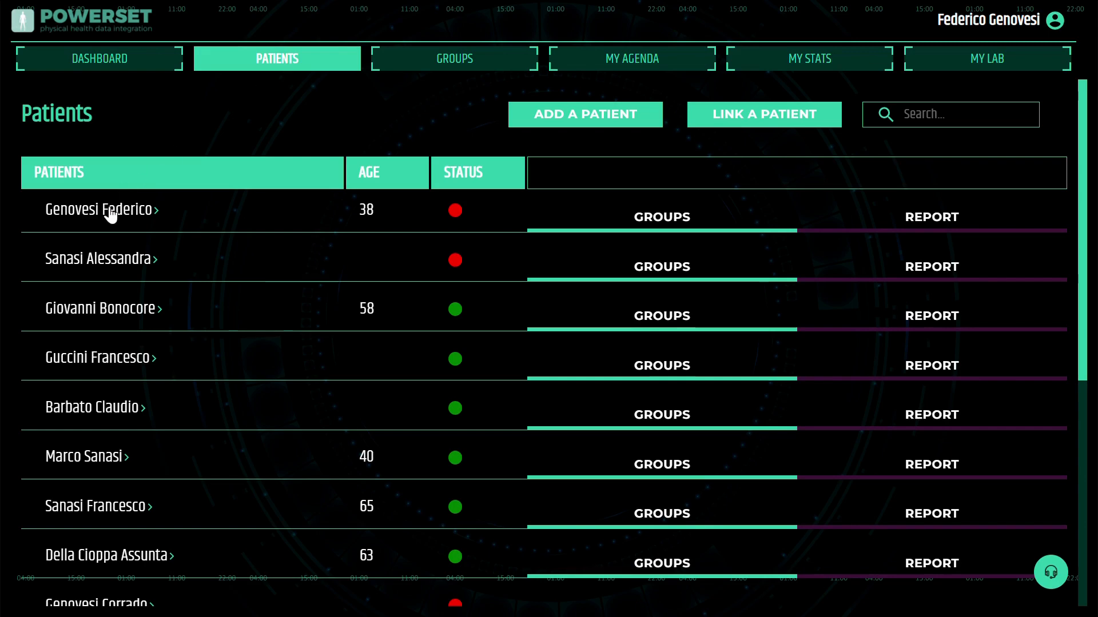
{"action": "left_click", "coordinate": [109, 214]}
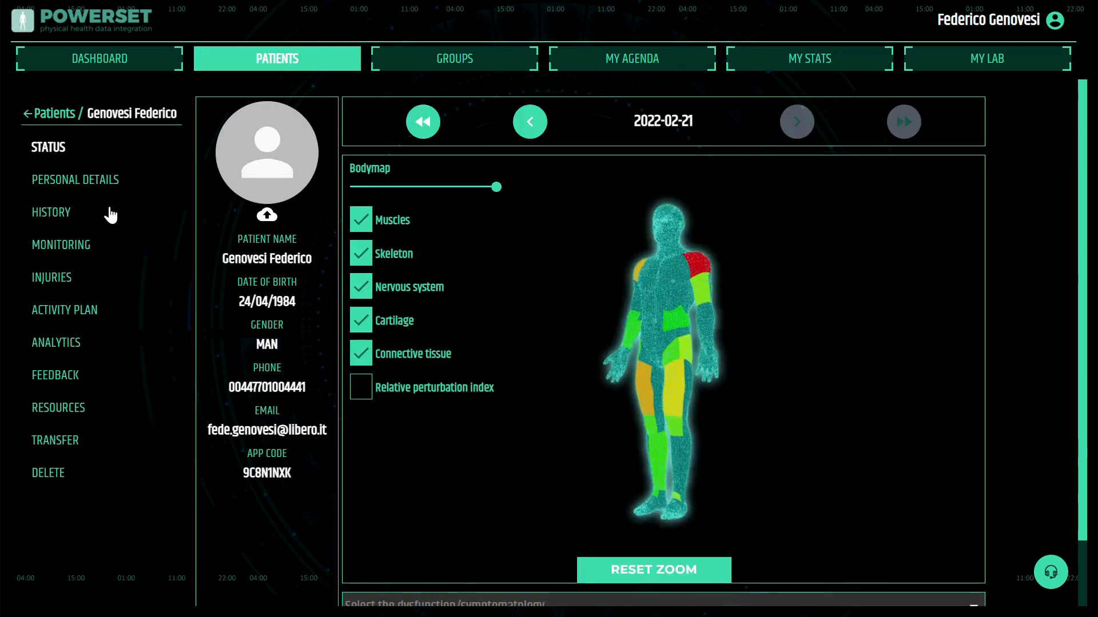
{"action": "left_click", "coordinate": [67, 316]}
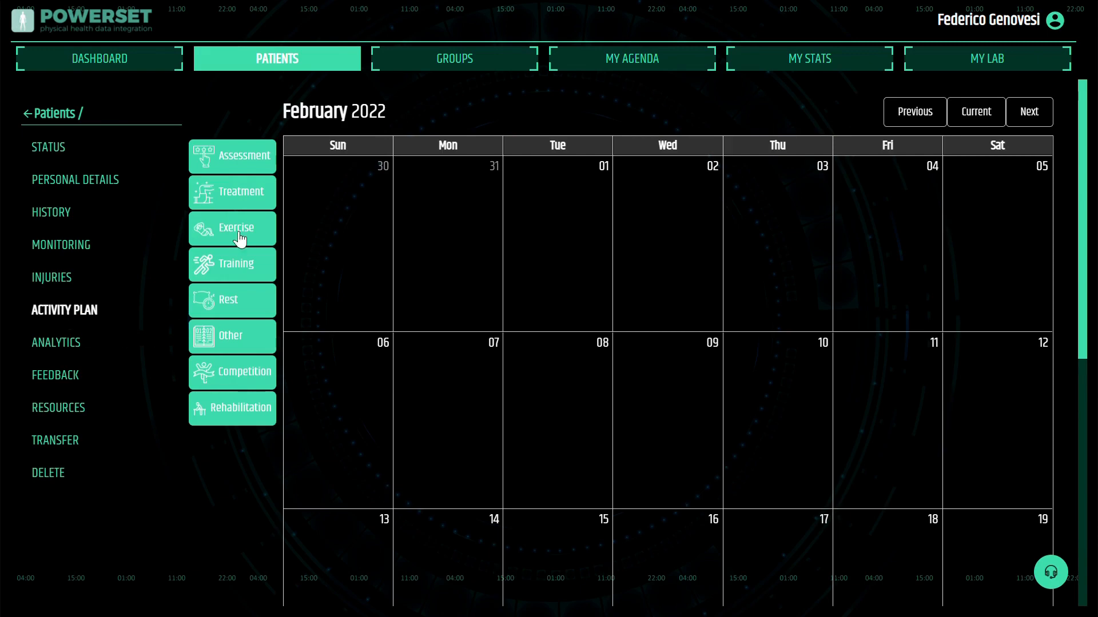
Place an Assessment activity on Tuesday 1 March 2022 and select the Monitoring injury for it
{"action": "scroll", "coordinate": [425, 299], "scroll_direction": "down", "scroll_amount": 1}
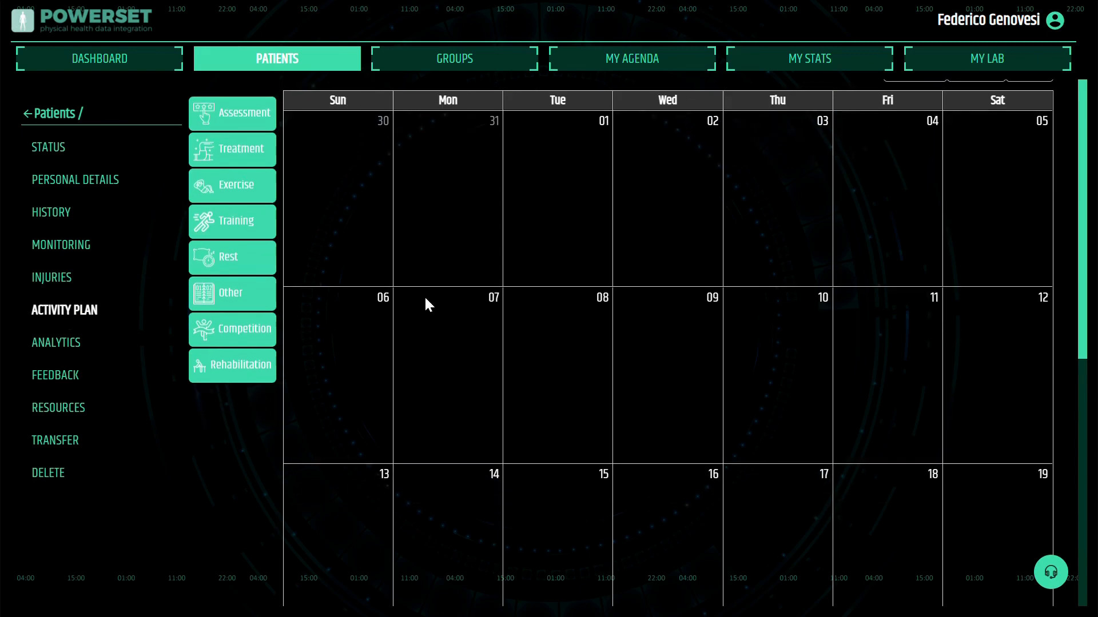
{"action": "scroll", "coordinate": [424, 295], "scroll_direction": "up", "scroll_amount": 1}
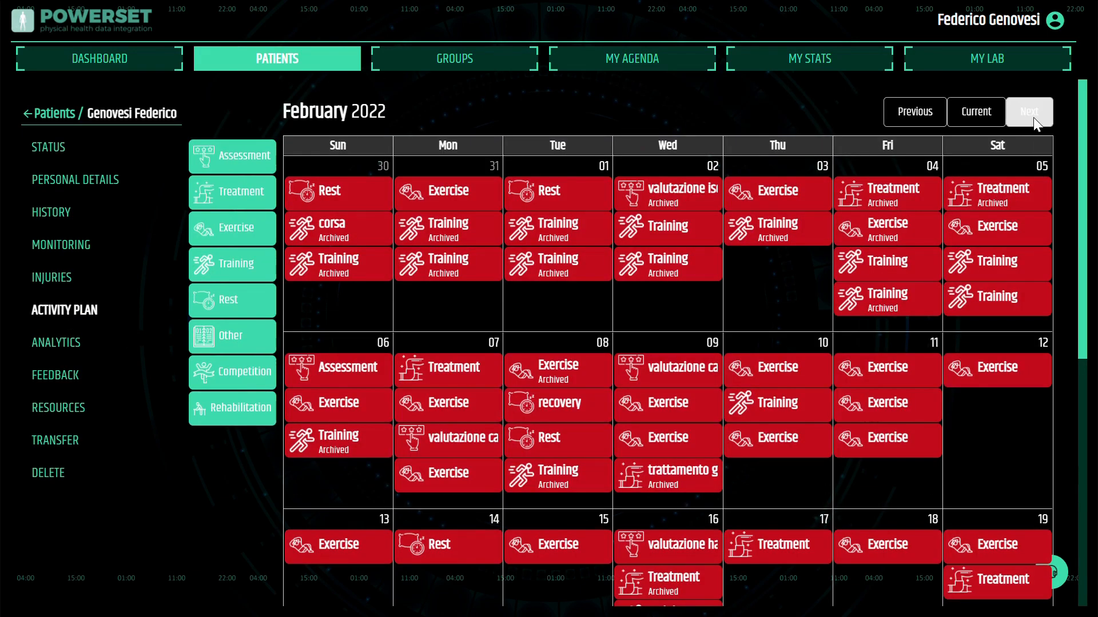
{"action": "left_click", "coordinate": [1030, 113]}
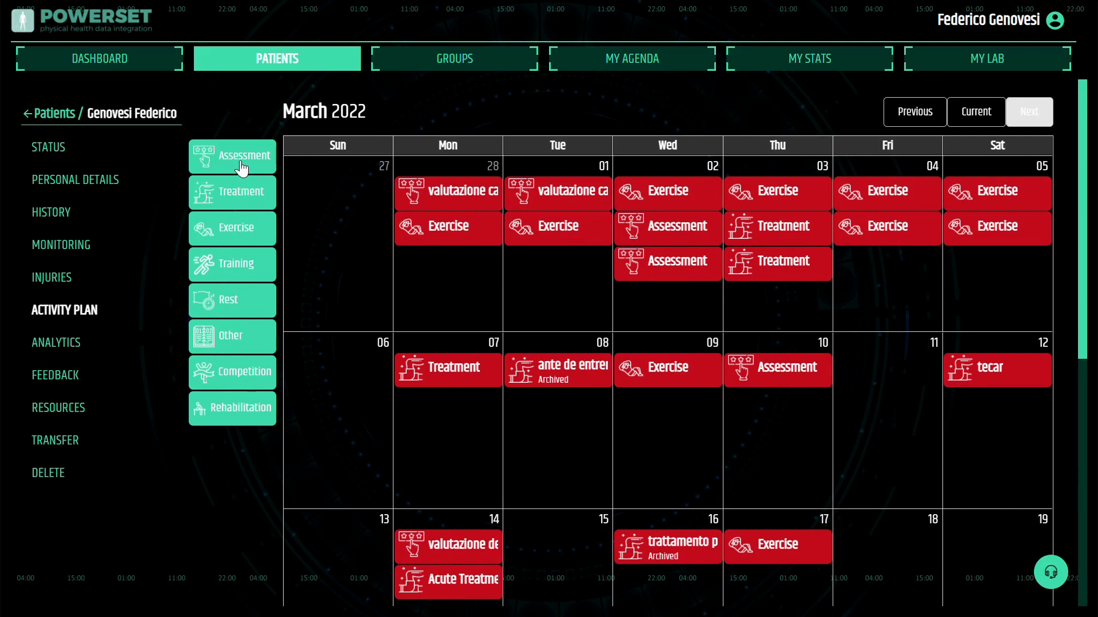
{"action": "left_click_drag", "start_coordinate": [241, 168], "coordinate": [581, 319]}
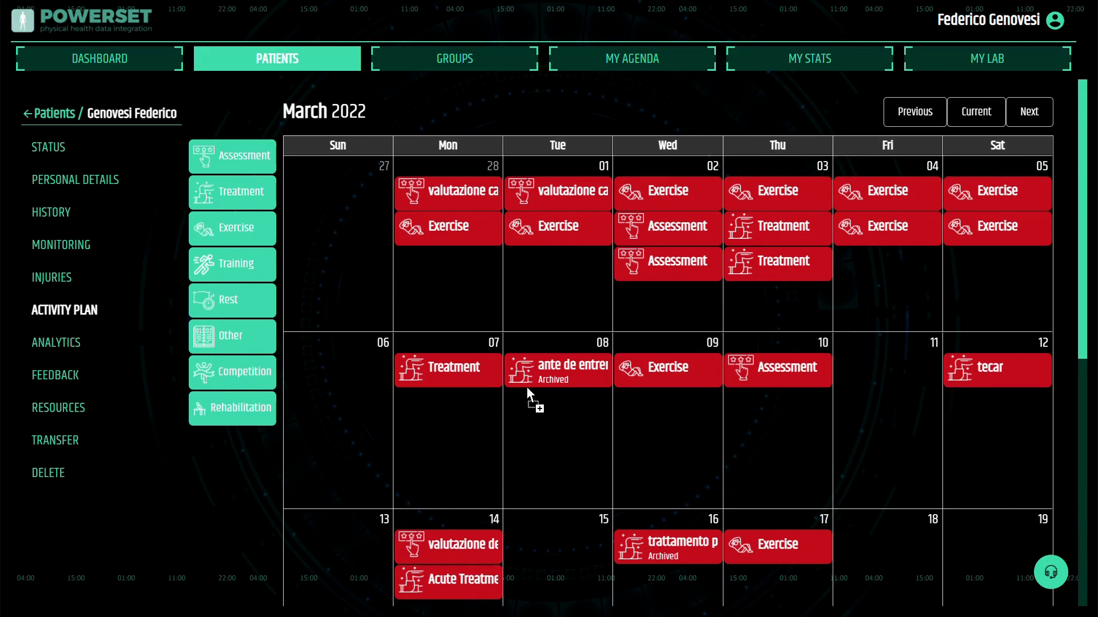
{"action": "left_click", "coordinate": [565, 301]}
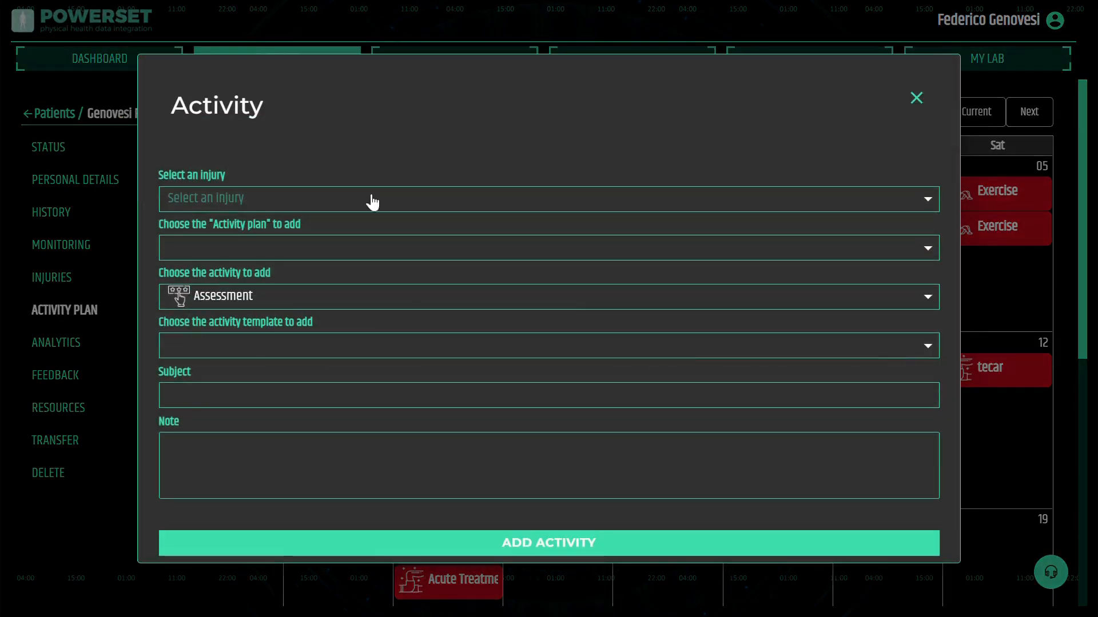
{"action": "left_click", "coordinate": [247, 215]}
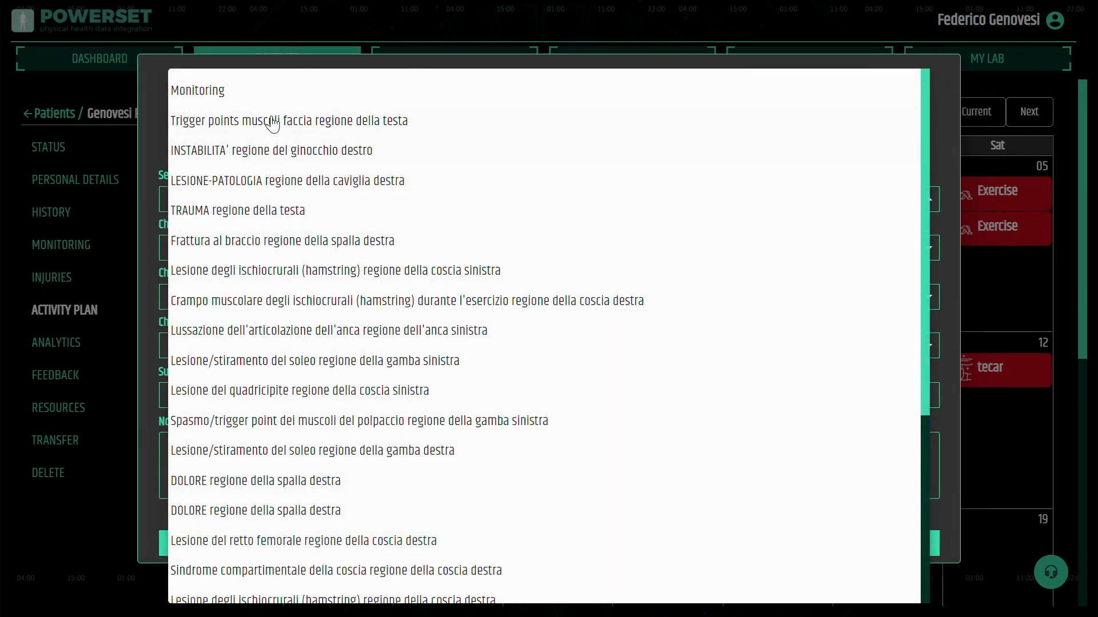
{"action": "scroll", "coordinate": [256, 346], "scroll_direction": "down", "scroll_amount": 5}
{"action": "scroll", "coordinate": [255, 347], "scroll_direction": "up", "scroll_amount": 5}
{"action": "left_click", "coordinate": [236, 90]}
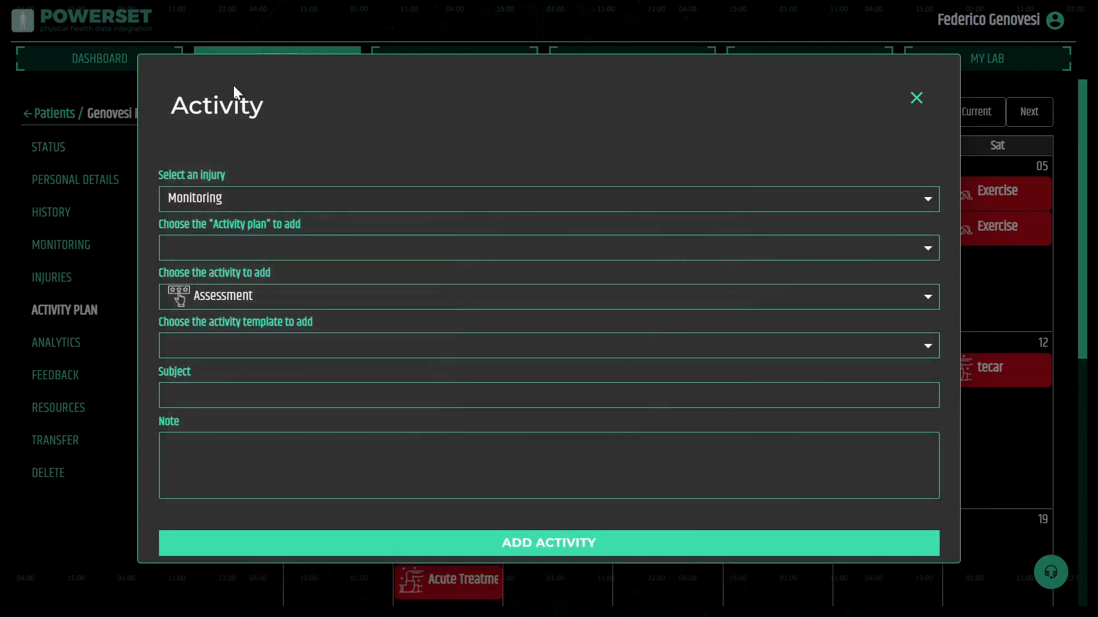
Choose the patellar tendinopathy assessment template and add the activity
{"action": "left_click", "coordinate": [235, 355]}
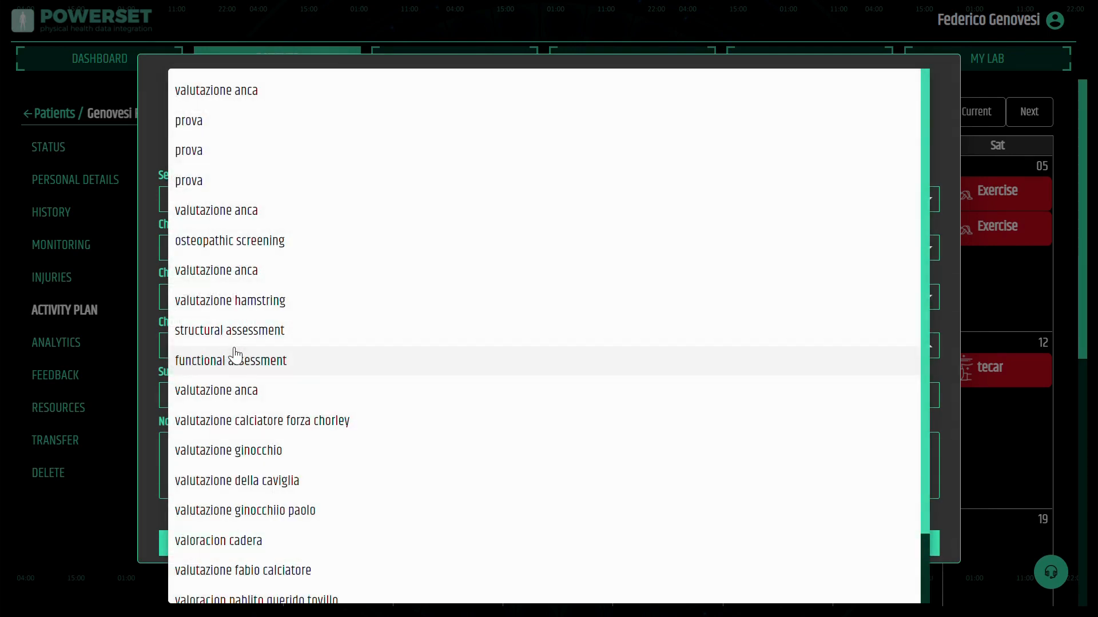
{"action": "scroll", "coordinate": [235, 355], "scroll_direction": "down", "scroll_amount": 3}
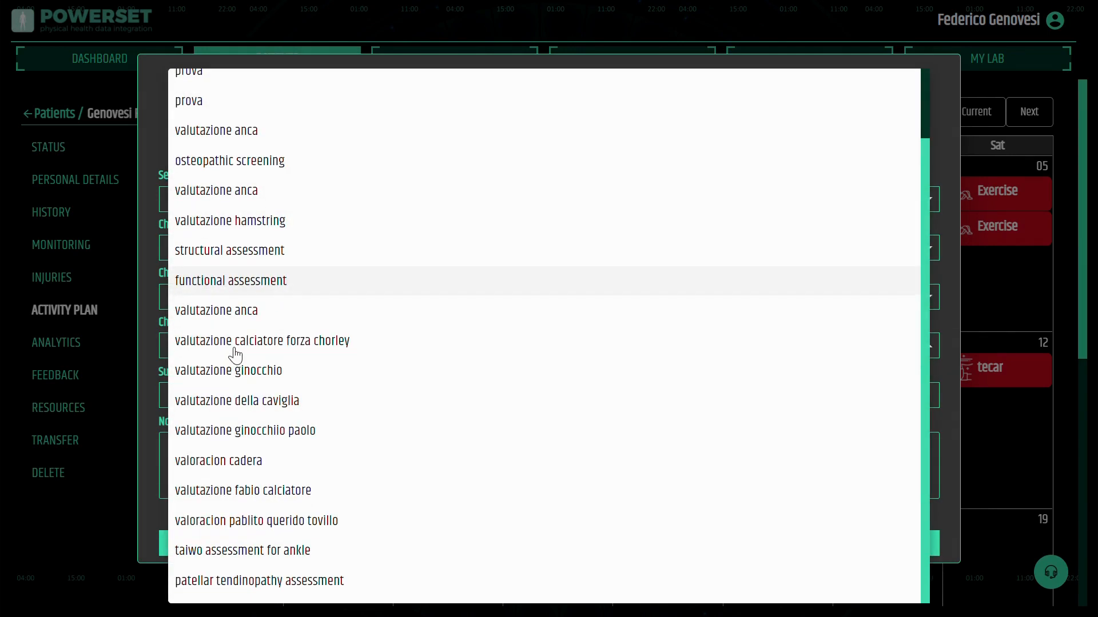
{"action": "left_click", "coordinate": [256, 581]}
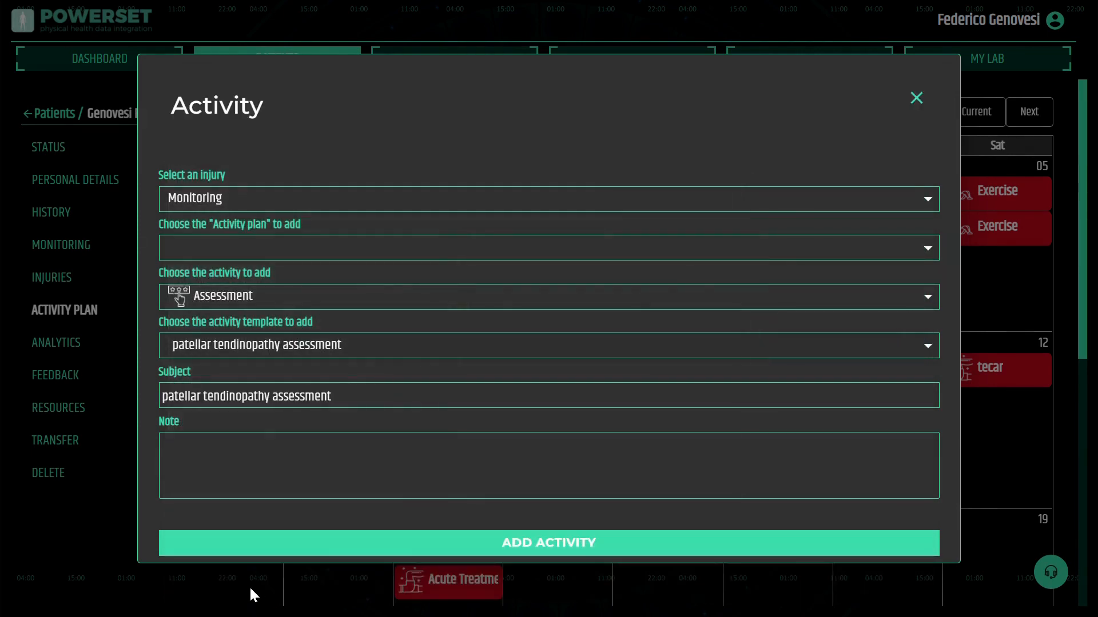
{"action": "left_click", "coordinate": [555, 548]}
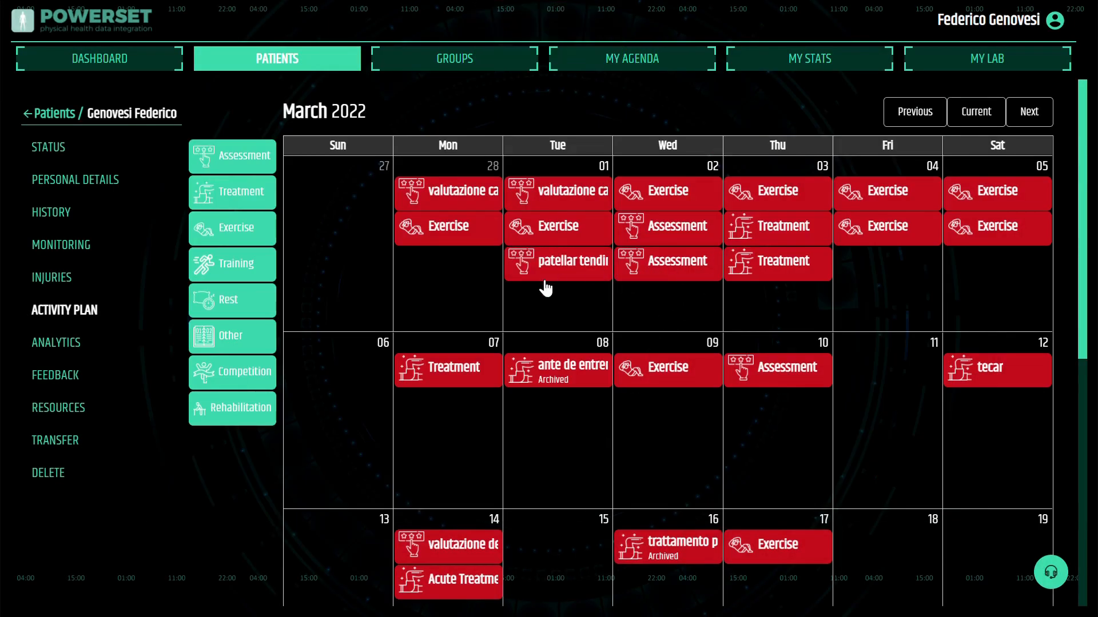
Open the new patellar tendinopathy assessment activity to review it, then close it
{"action": "left_click", "coordinate": [576, 276]}
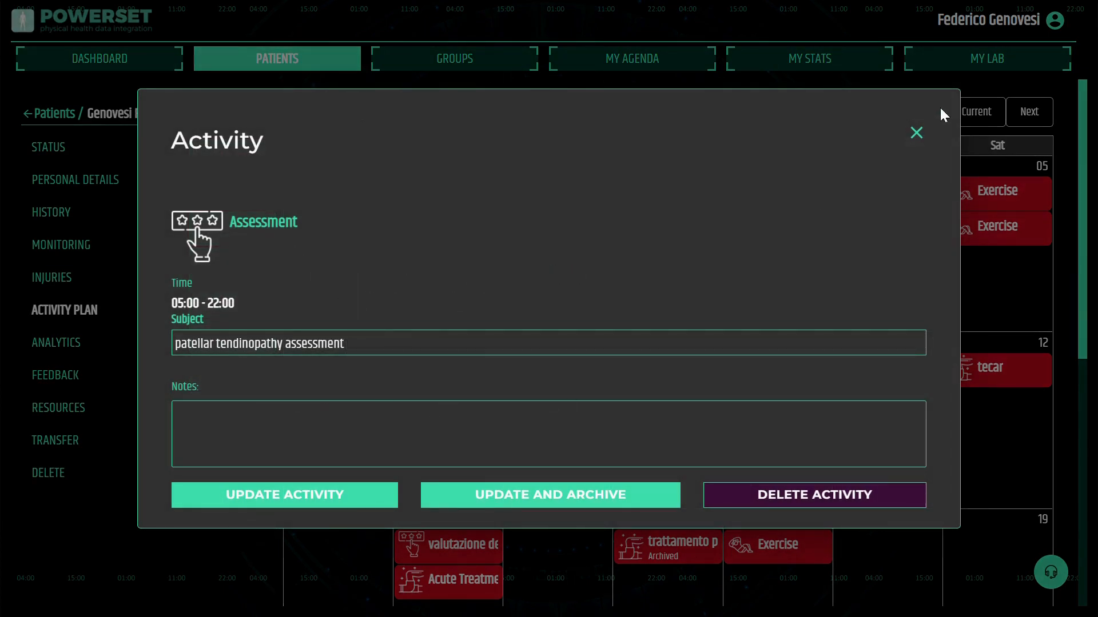
{"action": "left_click", "coordinate": [916, 134]}
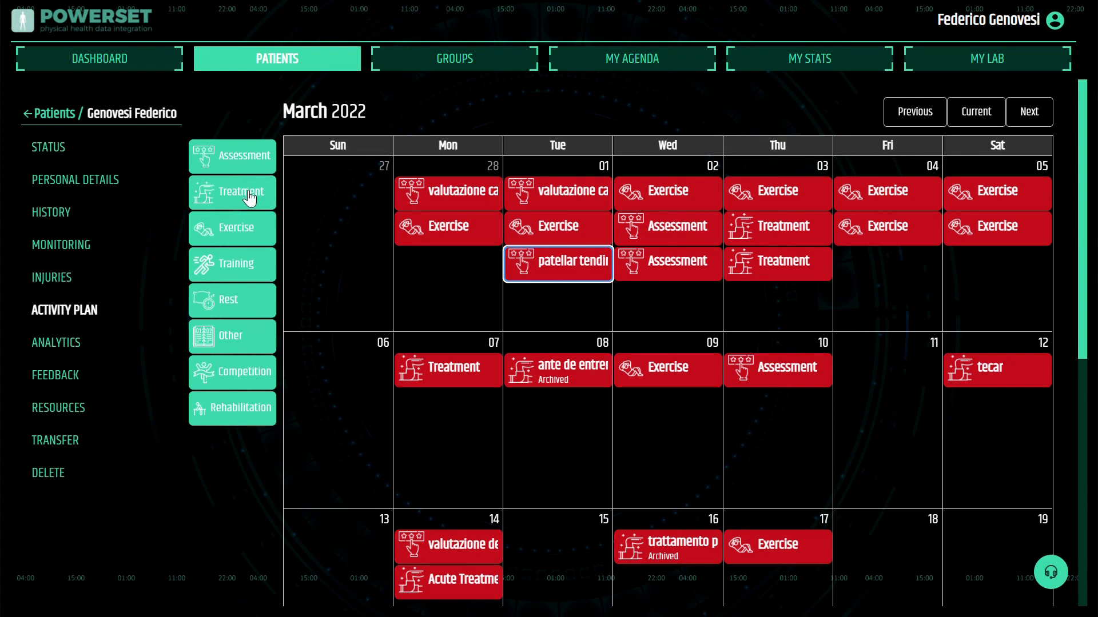
Add a Treatment on Wednesday 2 March with subject acute treatment and two activity sections
{"action": "left_click_drag", "start_coordinate": [250, 197], "coordinate": [645, 245]}
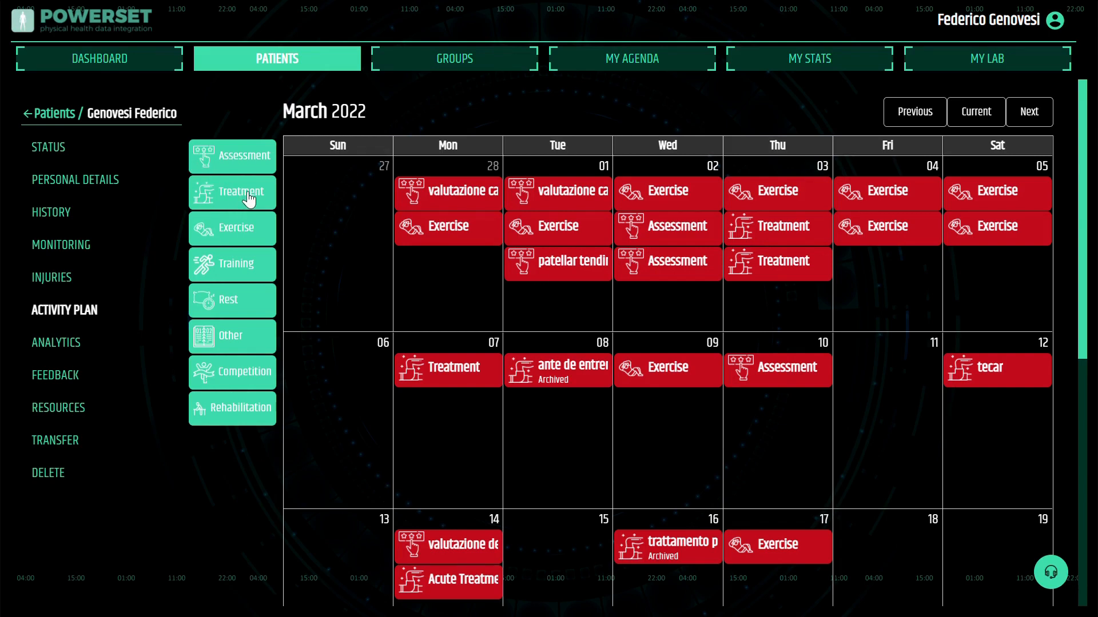
{"action": "left_click_drag", "start_coordinate": [249, 199], "coordinate": [665, 302]}
{"action": "left_click_drag", "start_coordinate": [680, 311], "coordinate": [675, 303]}
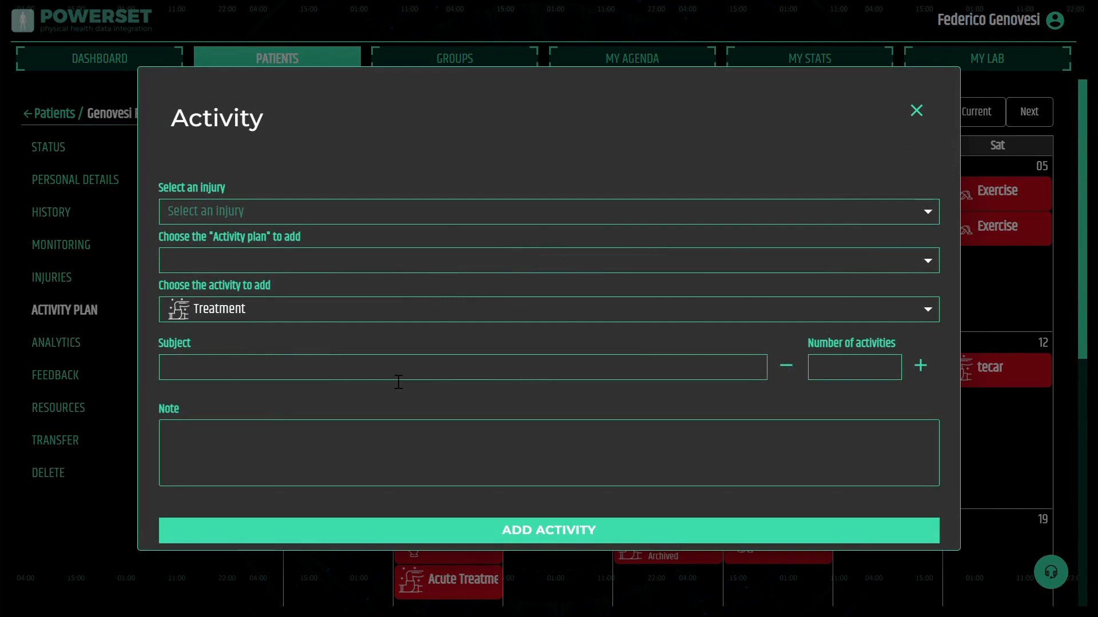
{"action": "left_click", "coordinate": [223, 372]}
{"action": "type", "text": "acute treat"}
{"action": "type", "text": "ment"}
{"action": "left_click", "coordinate": [221, 374]}
{"action": "left_click", "coordinate": [886, 373]}
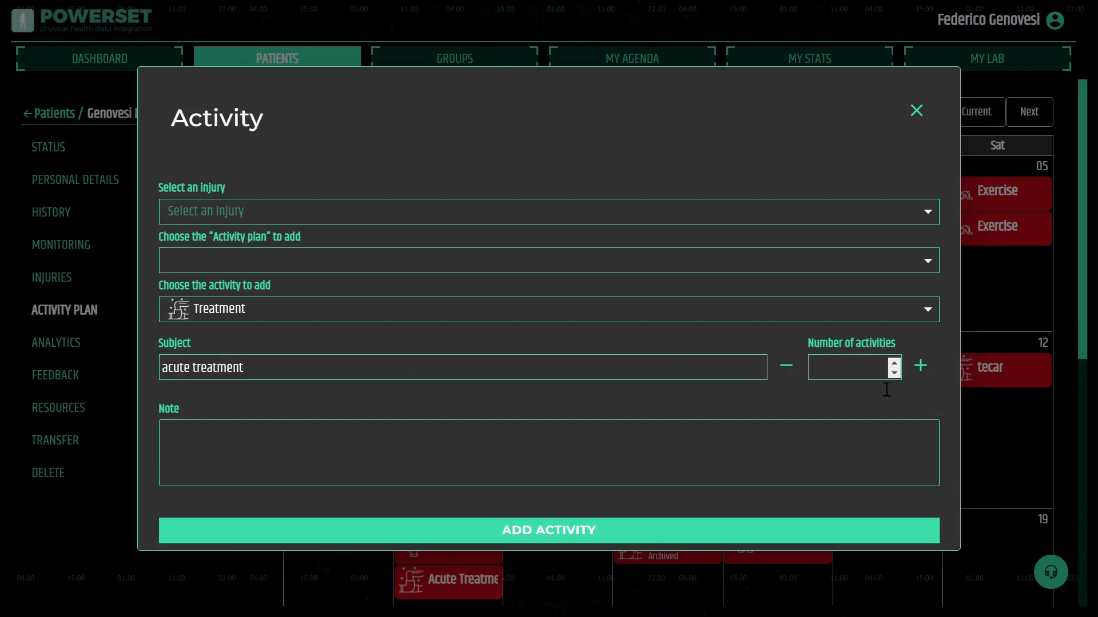
{"action": "left_click", "coordinate": [919, 367]}
{"action": "left_click", "coordinate": [912, 326]}
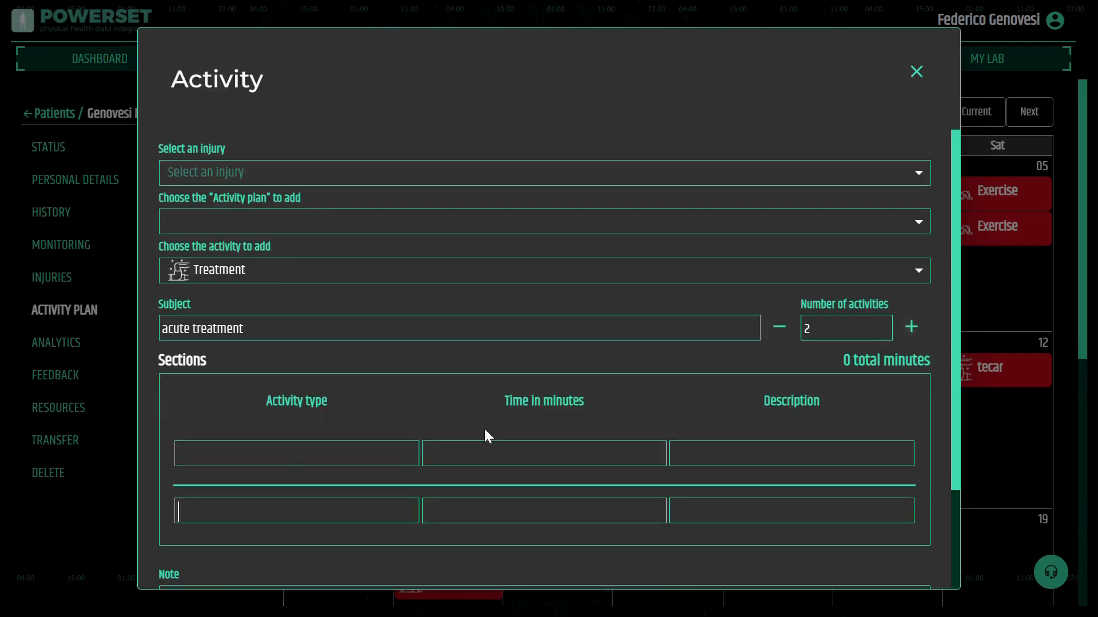
Fill the first section with manual release, 15 minutes, described as 'focus non the popliteus'
{"action": "left_click", "coordinate": [279, 463]}
{"action": "type", "text": "manual release"}
{"action": "left_click", "coordinate": [535, 463]}
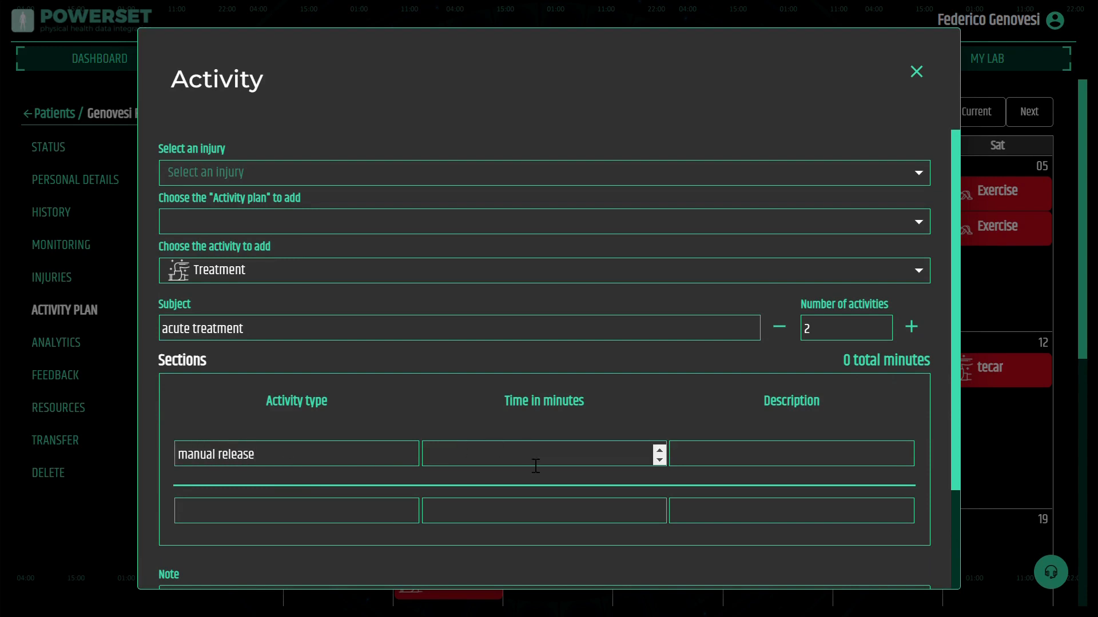
{"action": "type", "text": "15"}
{"action": "left_click", "coordinate": [739, 466]}
{"action": "type", "text": "foc"}
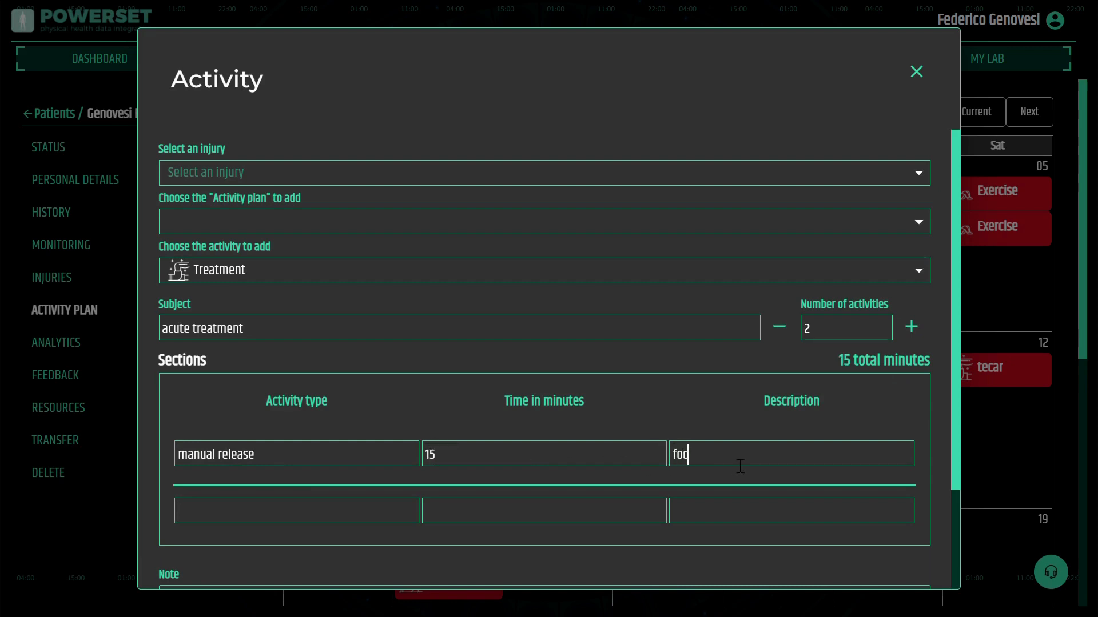
{"action": "type", "text": "us non the popliteus"}
Fill the second section with mobilisation, 15 minutes, 'focus on full extension', and add the treatment activity
{"action": "left_click", "coordinate": [285, 517]}
{"action": "left_click", "coordinate": [238, 416]}
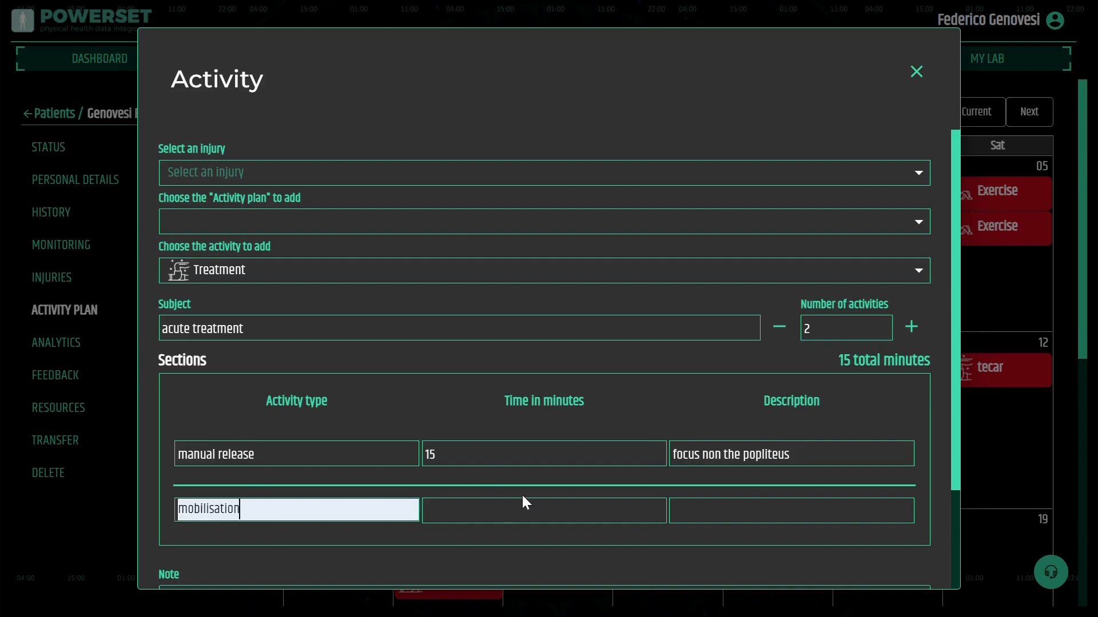
{"action": "left_click", "coordinate": [489, 523]}
{"action": "type", "text": "15"}
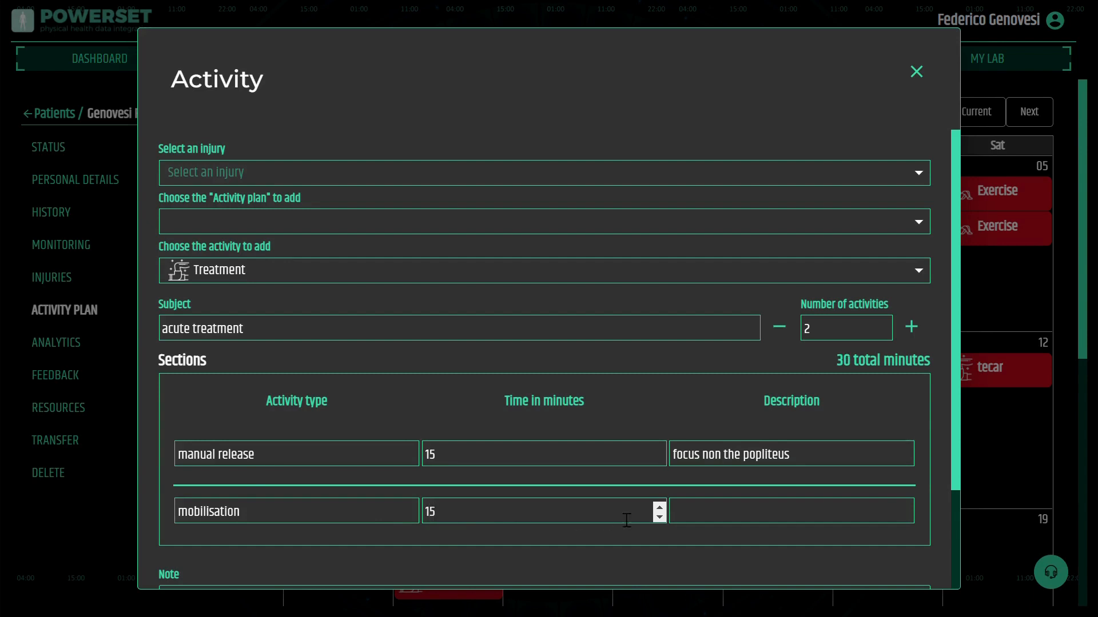
{"action": "left_click", "coordinate": [729, 525]}
{"action": "type", "text": "focus on full extension"}
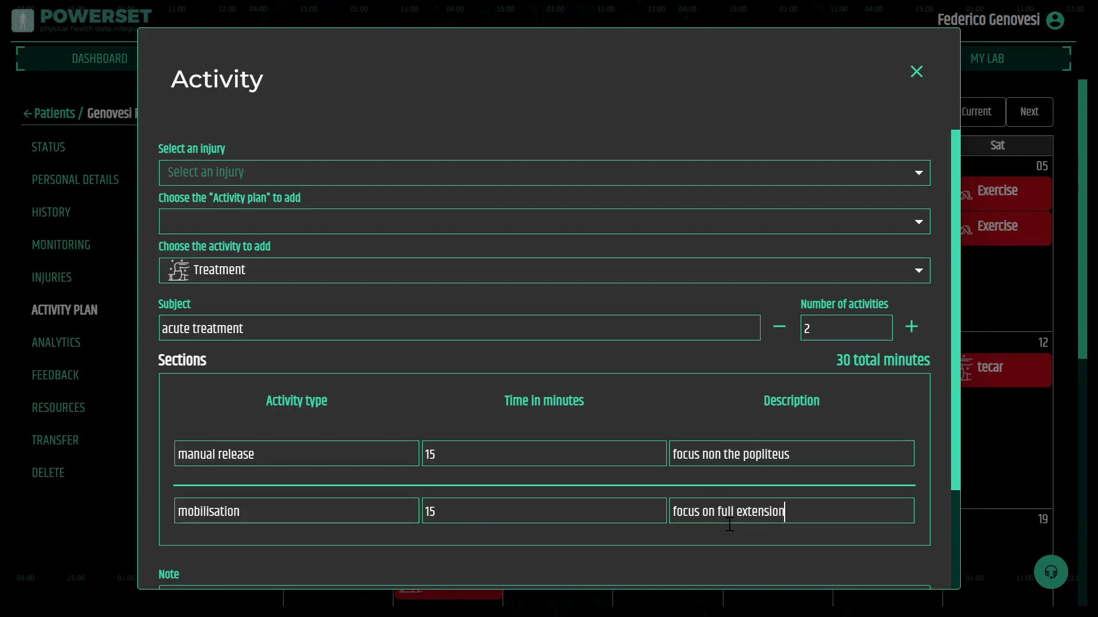
{"action": "scroll", "coordinate": [752, 387], "scroll_direction": "down", "scroll_amount": 3}
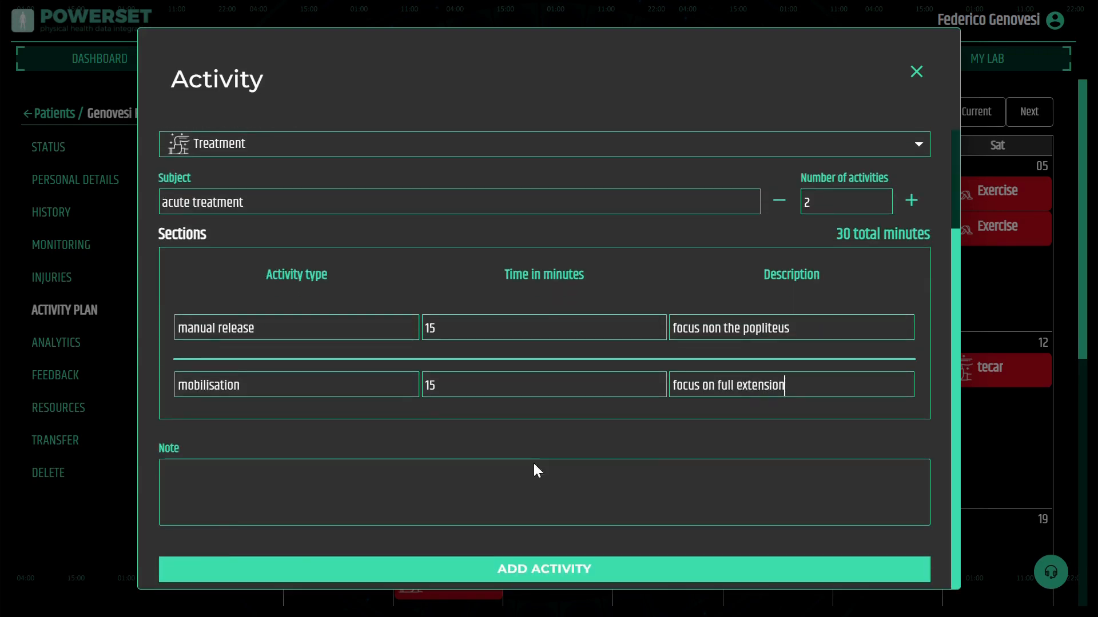
{"action": "left_click", "coordinate": [357, 491]}
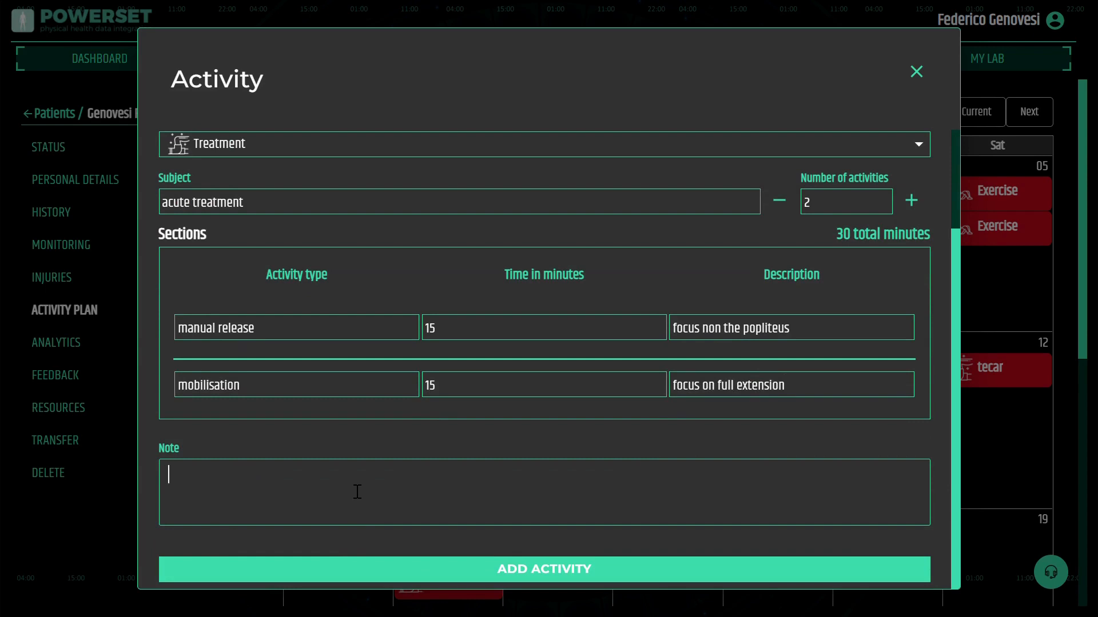
{"action": "left_click", "coordinate": [559, 581]}
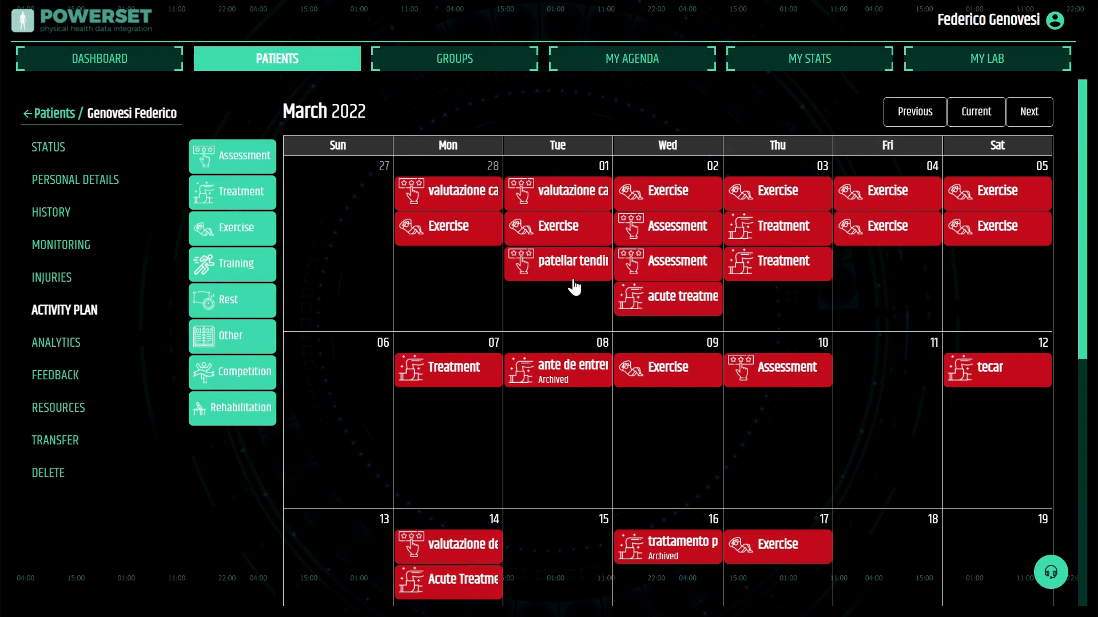
Reopen the acute treatment activity and add a third section, active stretching, lasting 10 minutes
{"action": "left_click", "coordinate": [656, 313]}
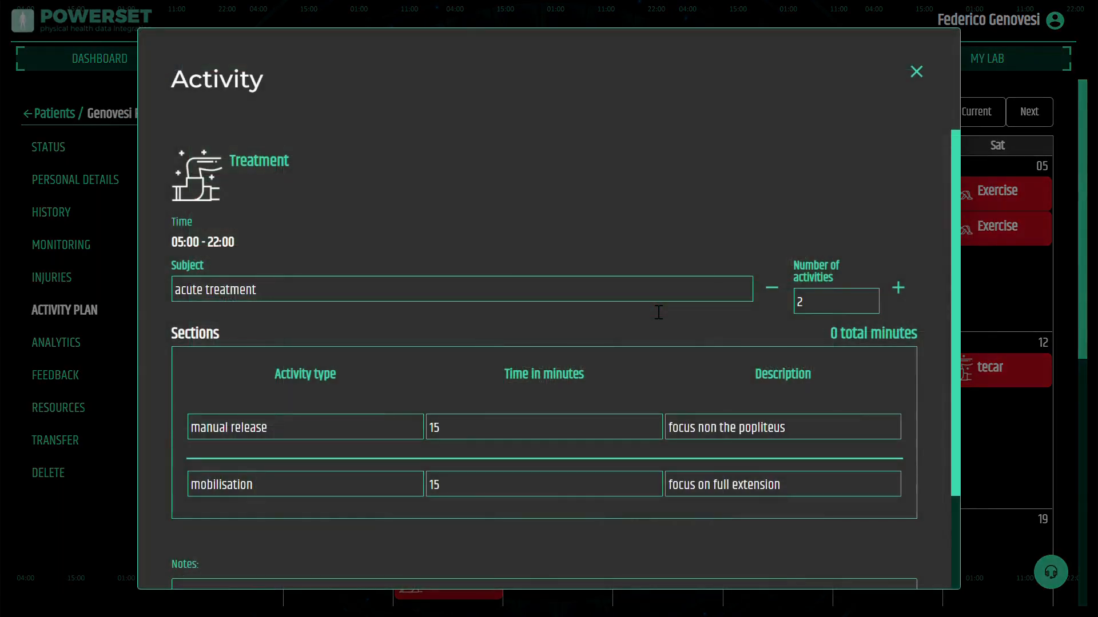
{"action": "scroll", "coordinate": [659, 312], "scroll_direction": "down", "scroll_amount": 3}
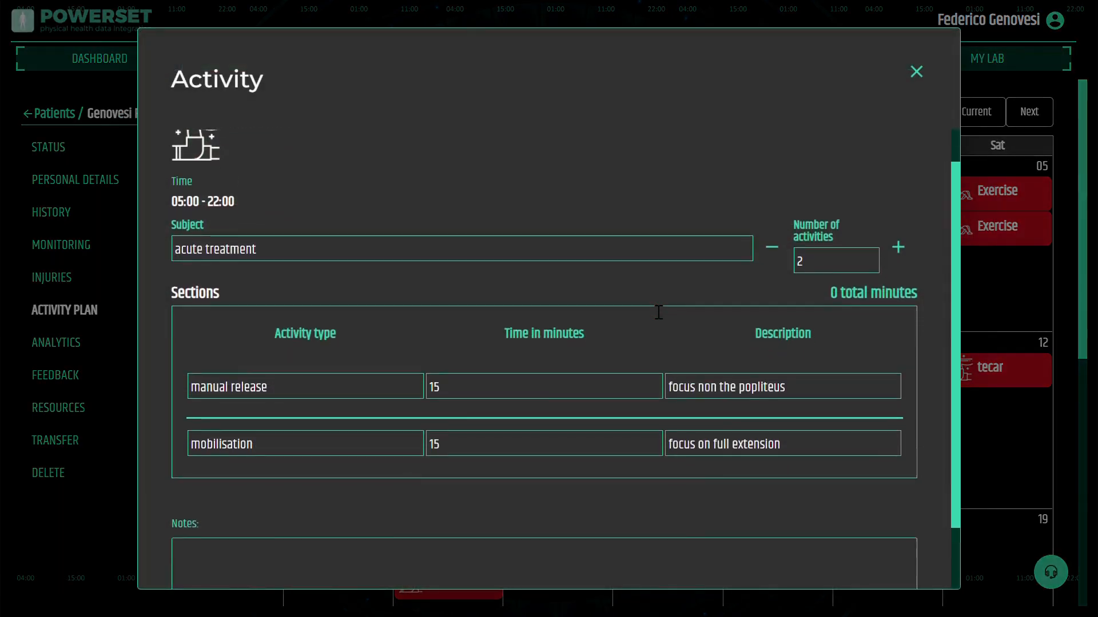
{"action": "scroll", "coordinate": [648, 301], "scroll_direction": "down", "scroll_amount": 1}
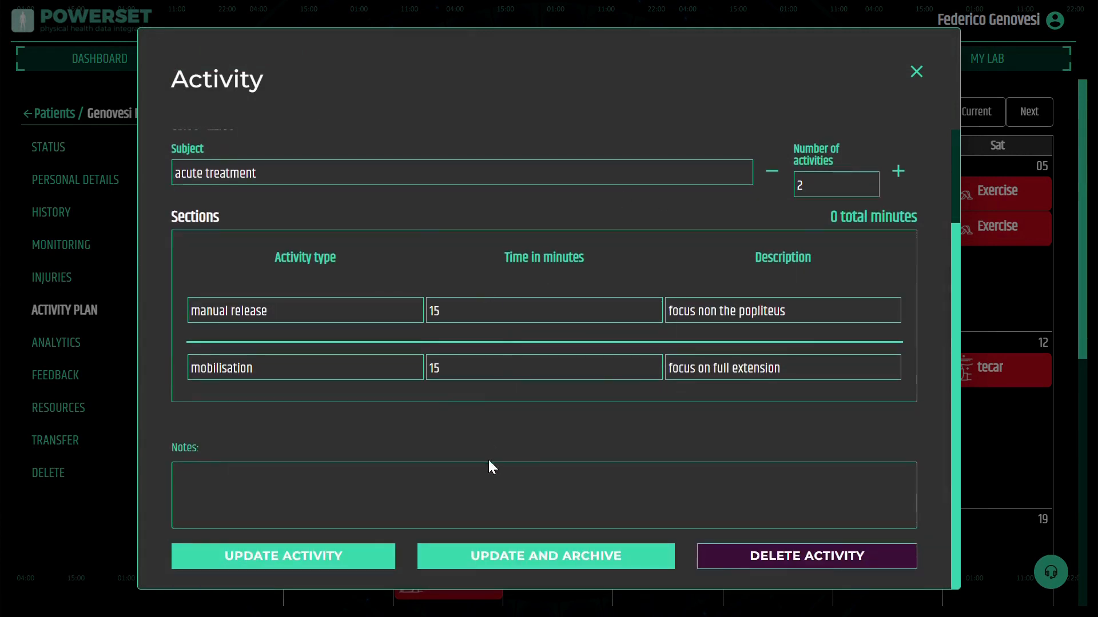
{"action": "left_click", "coordinate": [904, 176]}
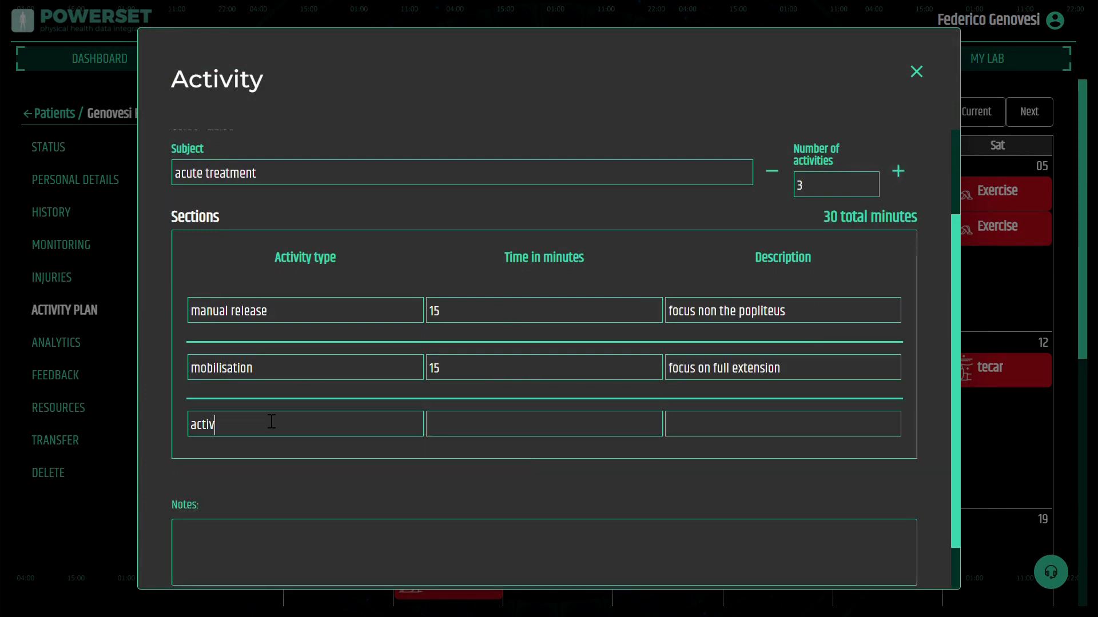
{"action": "type", "text": "active stretching"}
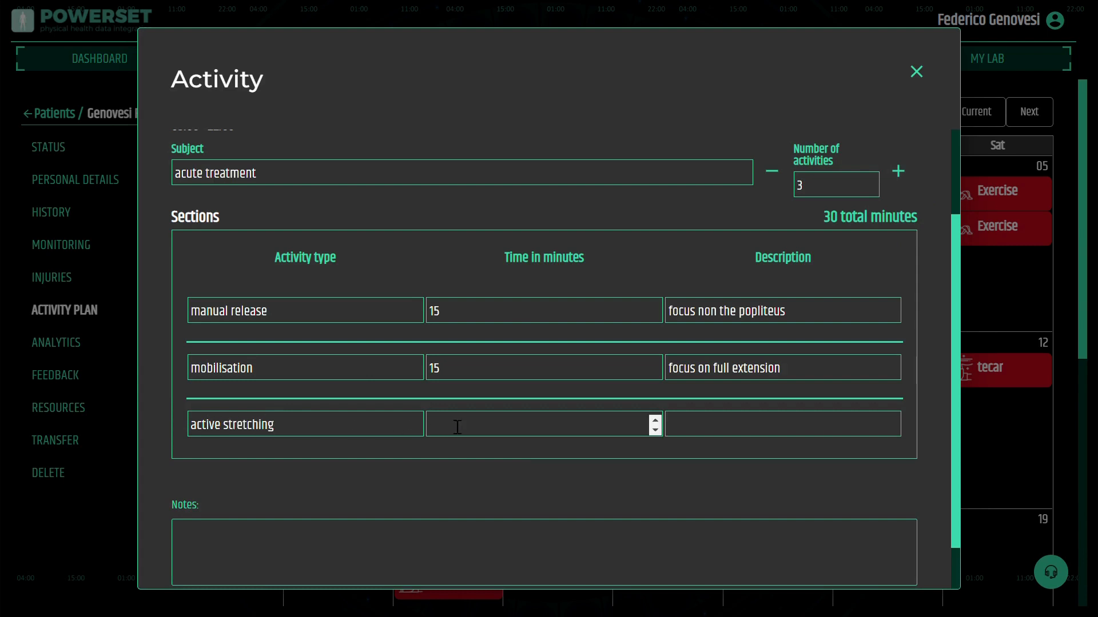
{"action": "left_click", "coordinate": [475, 426]}
{"action": "type", "text": "10"}
Describe the third section as 'focus on full extension', then update and archive the activity
{"action": "left_click", "coordinate": [715, 428]}
{"action": "type", "text": "focus o"}
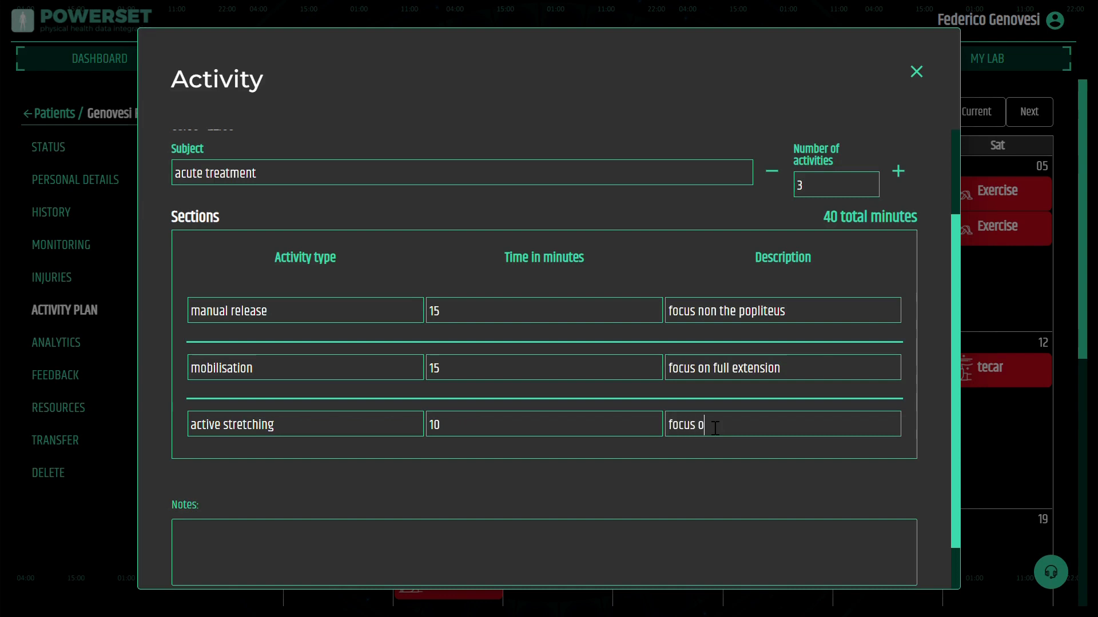
{"action": "type", "text": "n full extension"}
{"action": "scroll", "coordinate": [505, 465], "scroll_direction": "down", "scroll_amount": 1}
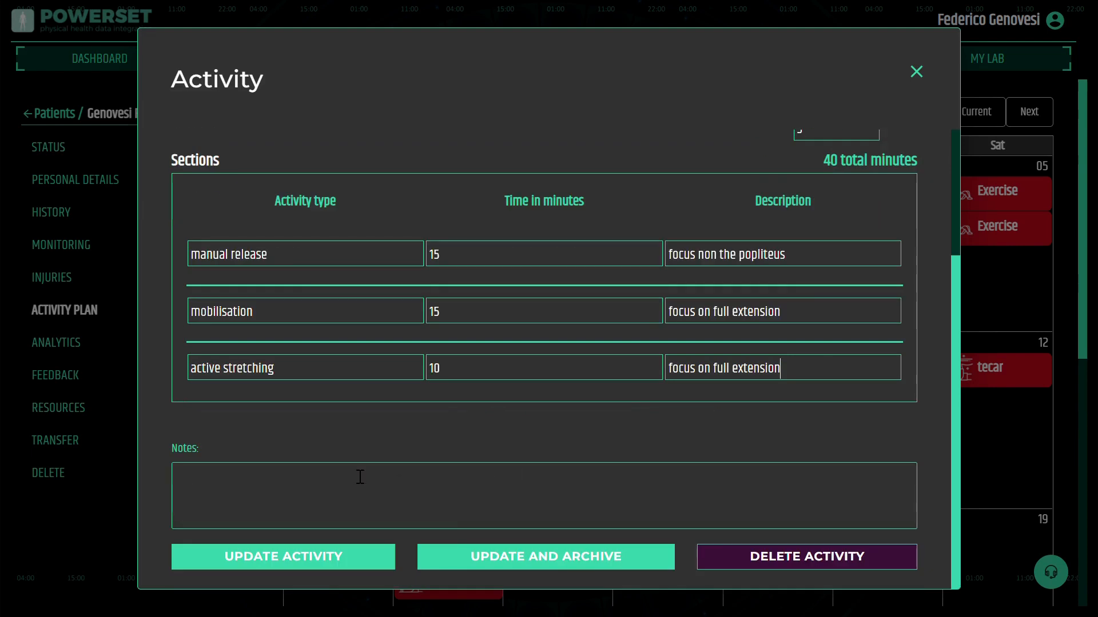
{"action": "left_click", "coordinate": [572, 565]}
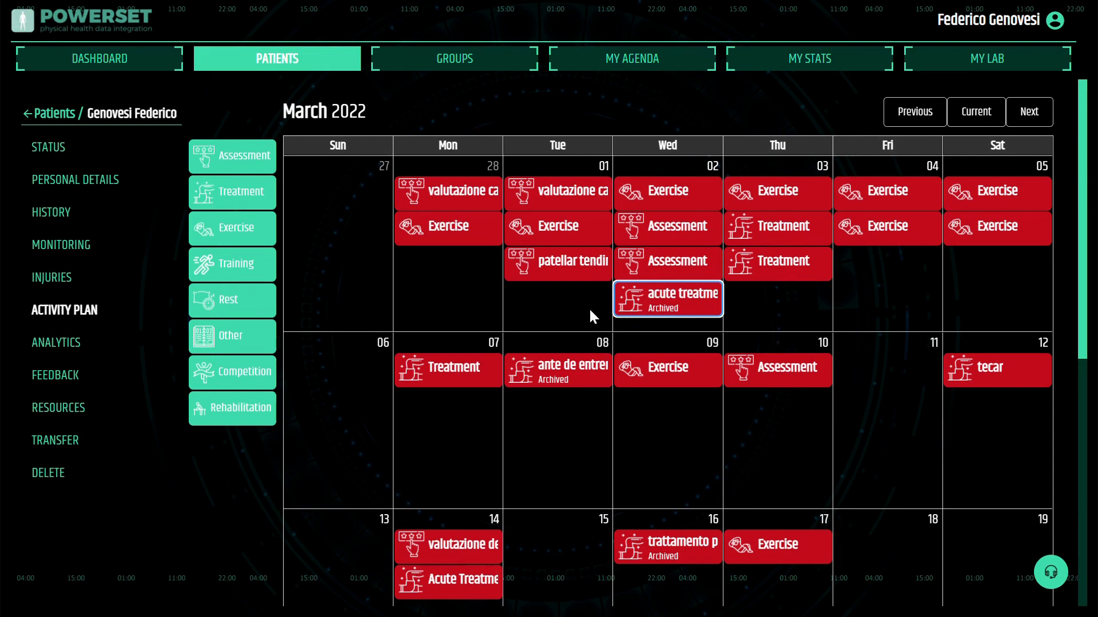
Open the patient's monitoring table
{"action": "left_click", "coordinate": [43, 249]}
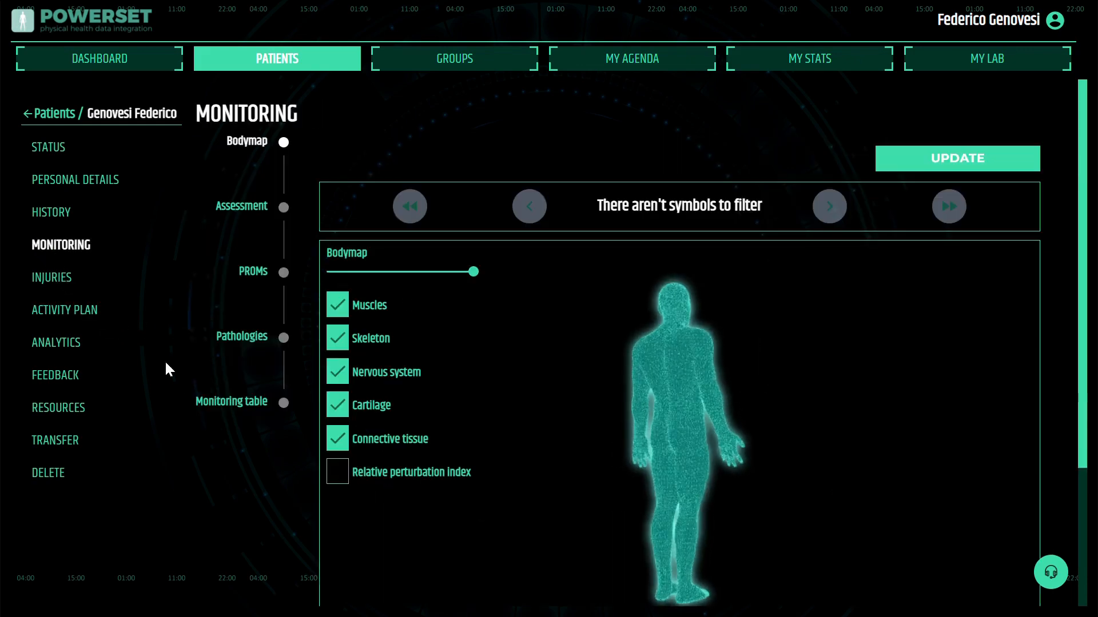
{"action": "left_click", "coordinate": [239, 403]}
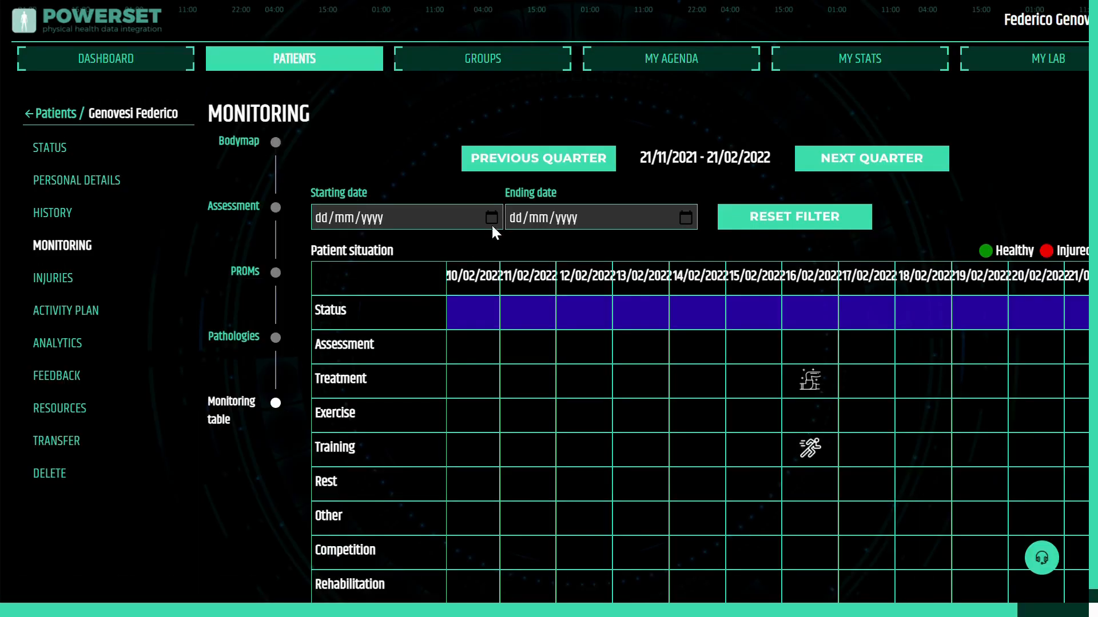
Filter the monitoring table to start on 01/02/2022, leaving the ending date unchanged
{"action": "left_click", "coordinate": [492, 215]}
{"action": "type", "text": "01022022"}
{"action": "left_click", "coordinate": [680, 217]}
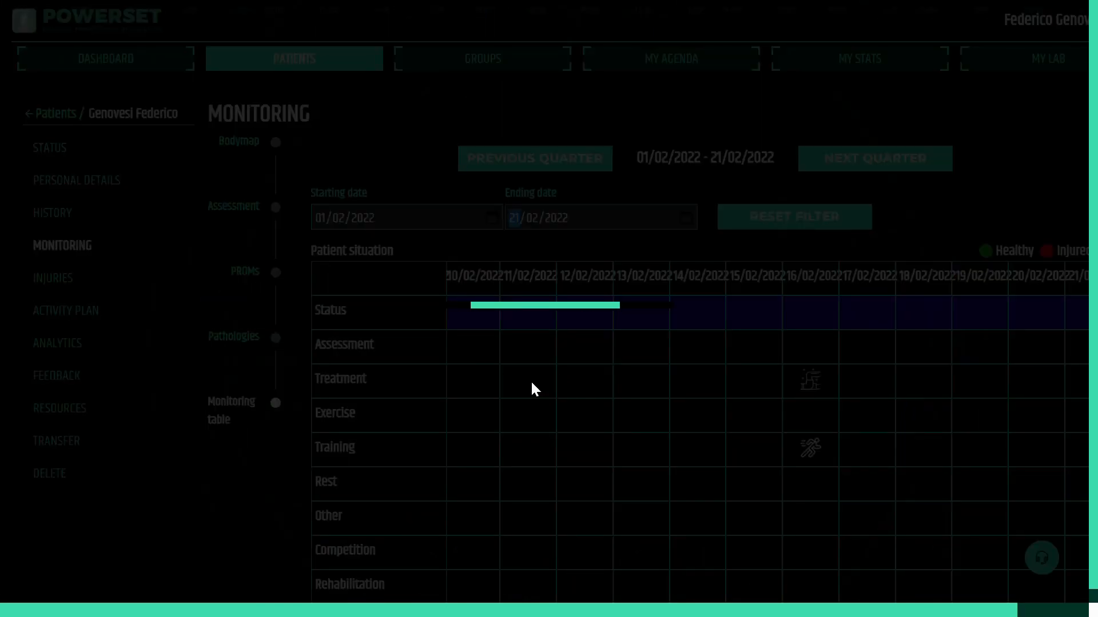
Open the treatment activity recorded on 09/02/2022 in the monitoring table to review its sections
{"action": "scroll", "coordinate": [674, 440], "scroll_direction": "down", "scroll_amount": 7}
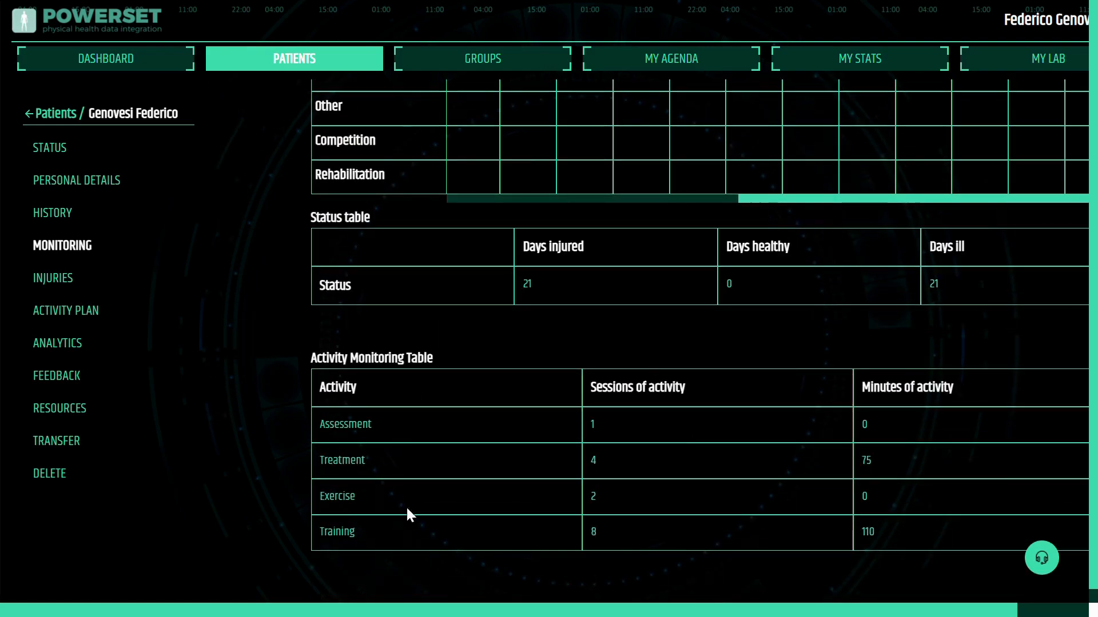
{"action": "scroll", "coordinate": [679, 343], "scroll_direction": "up", "scroll_amount": 5}
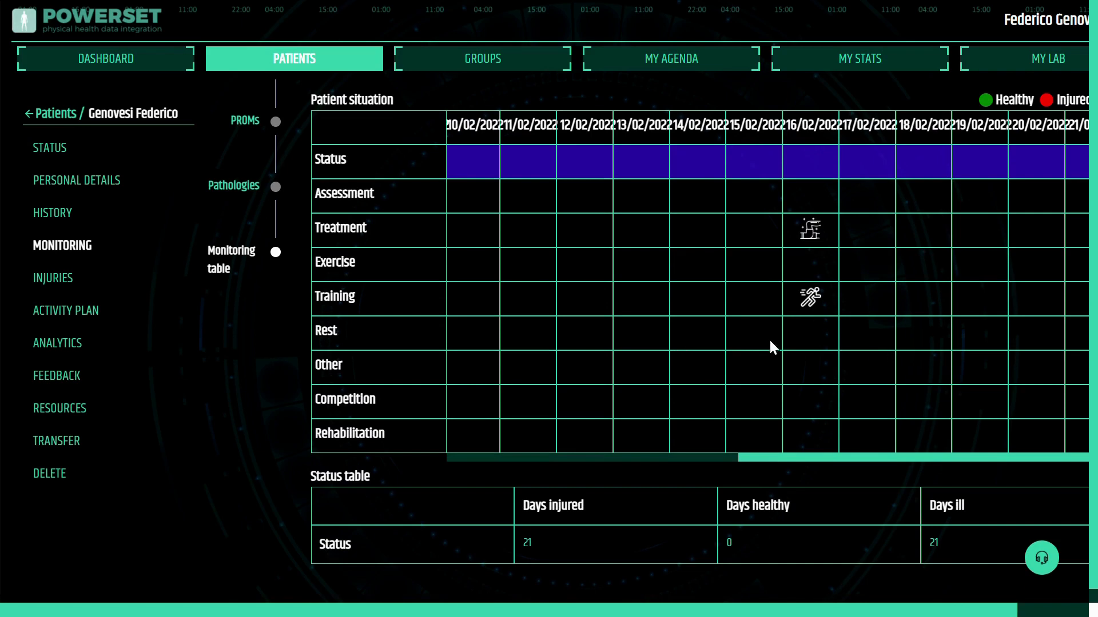
{"action": "scroll", "coordinate": [767, 307], "scroll_direction": "right", "scroll_amount": 2}
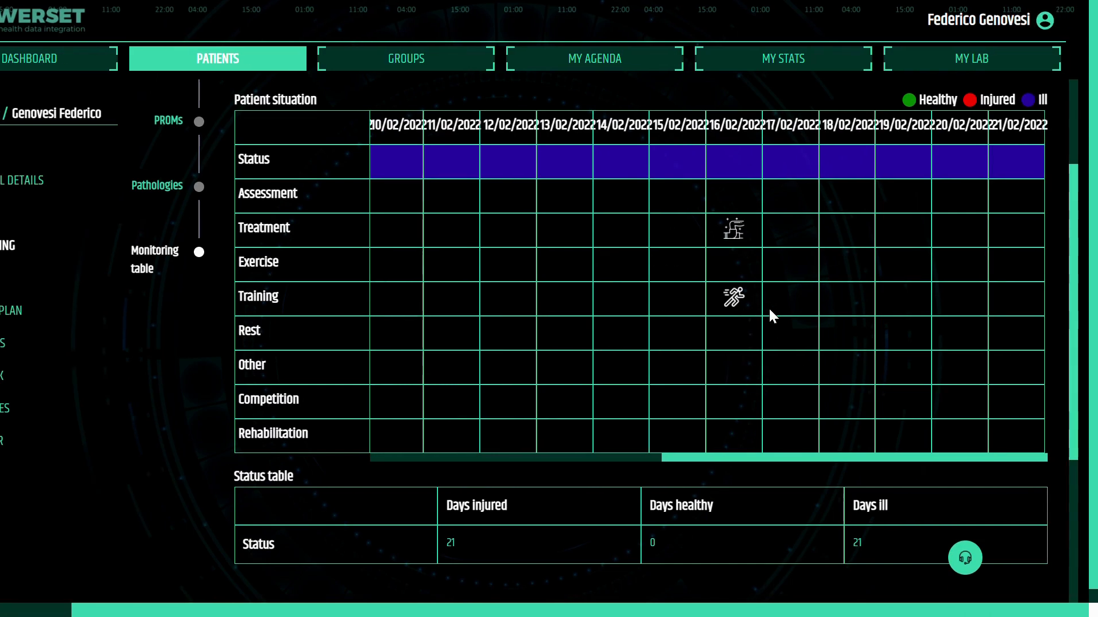
{"action": "scroll", "coordinate": [767, 306], "scroll_direction": "left", "scroll_amount": 5}
{"action": "scroll", "coordinate": [769, 311], "scroll_direction": "right", "scroll_amount": 5}
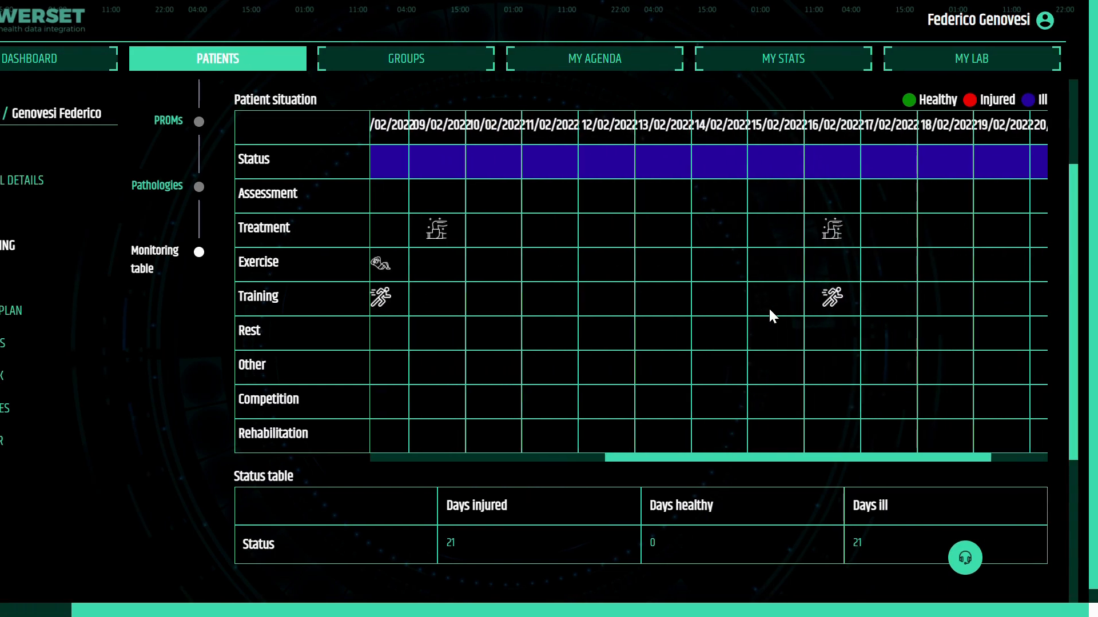
{"action": "scroll", "coordinate": [769, 315], "scroll_direction": "left", "scroll_amount": 3}
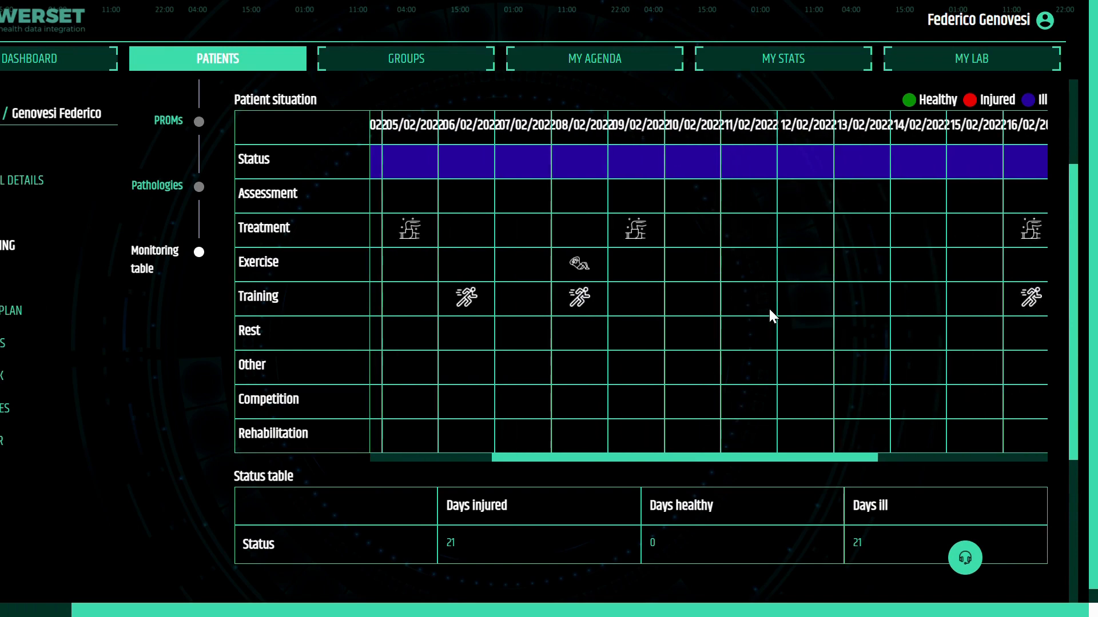
{"action": "left_click", "coordinate": [637, 231]}
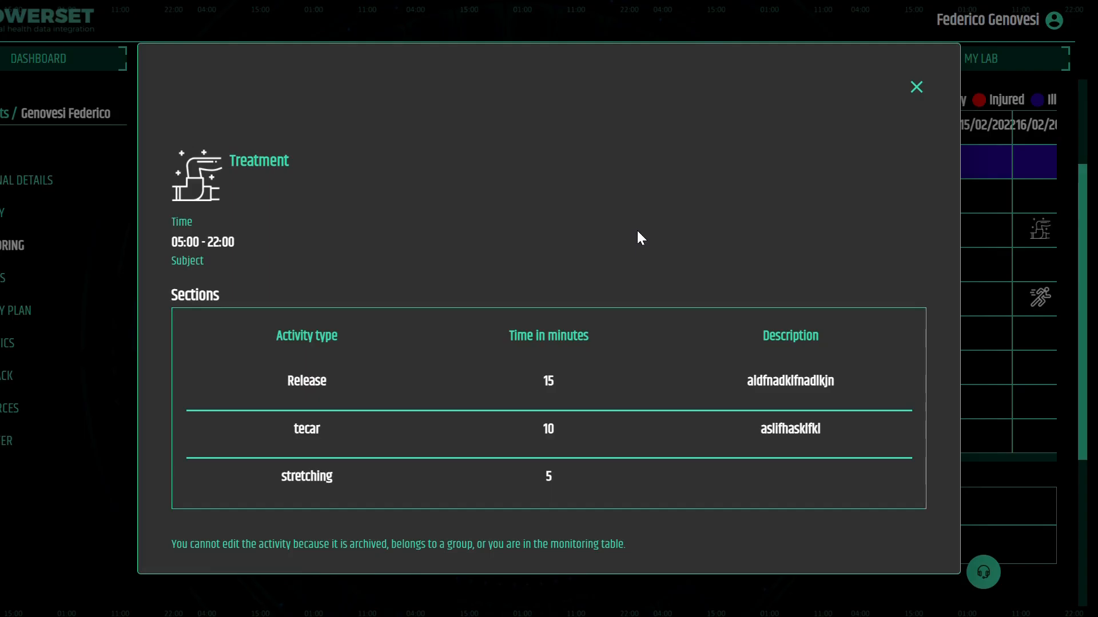